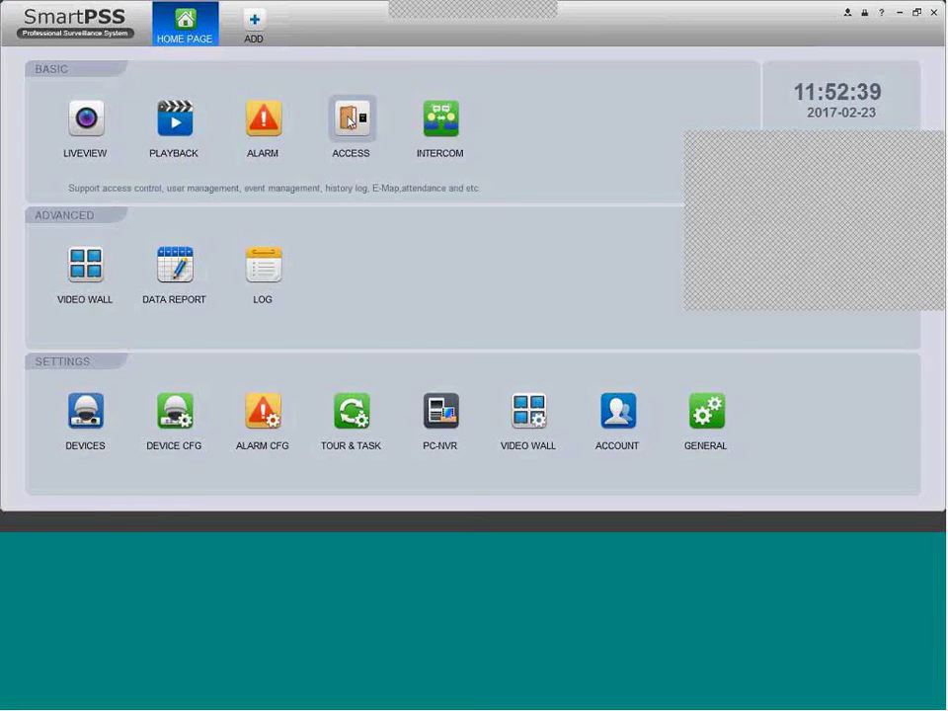
Step: Open the Access module and start editing the prueba map in the Default Group
click(350, 119)
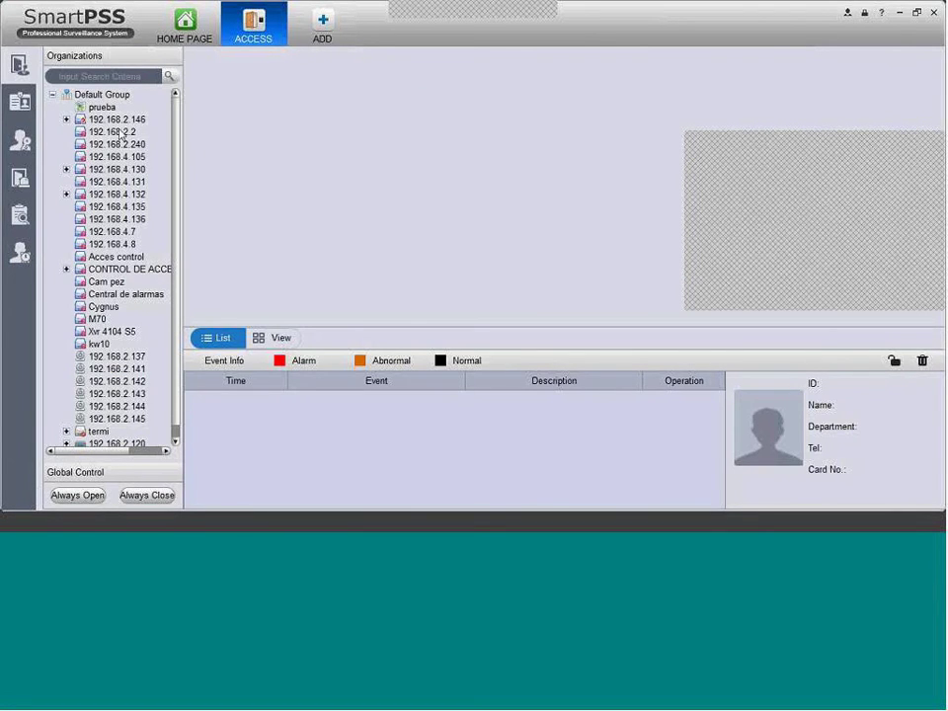
click(53, 94)
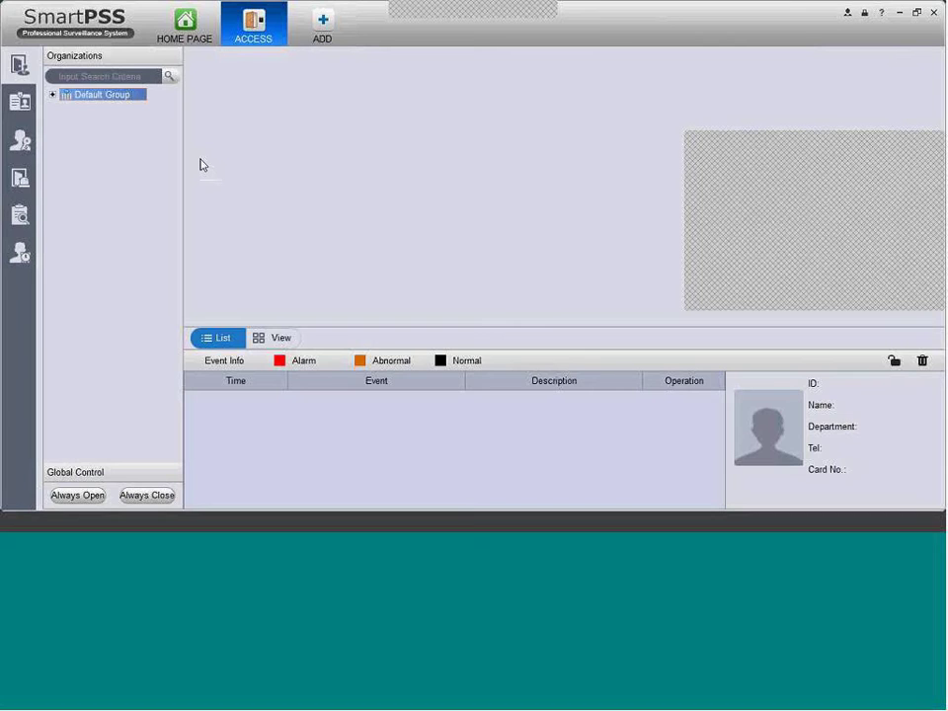
mouse_move(9, 97)
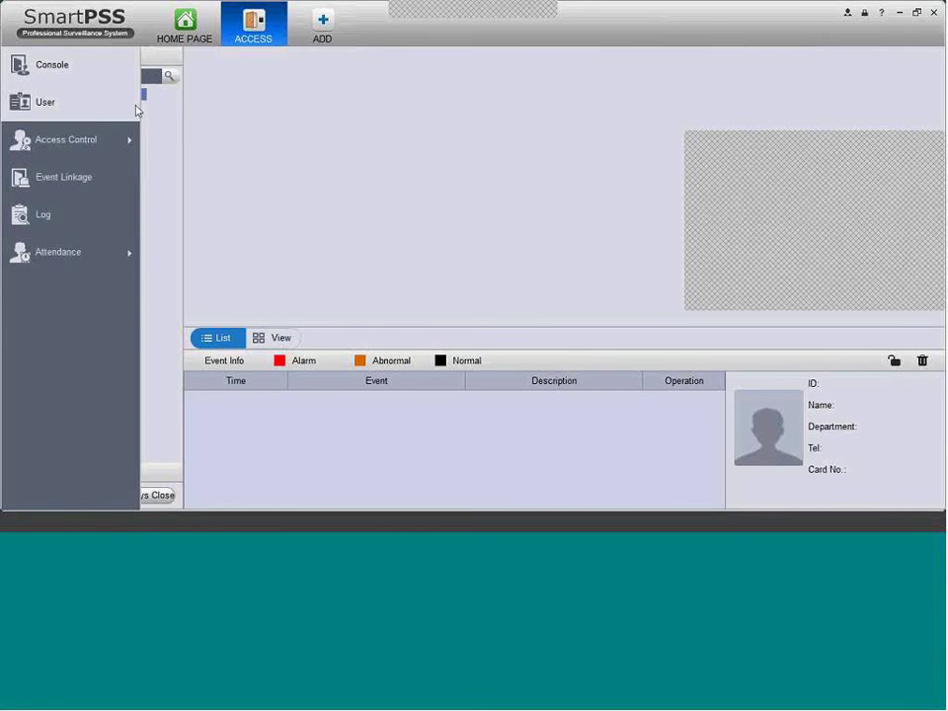
click(51, 95)
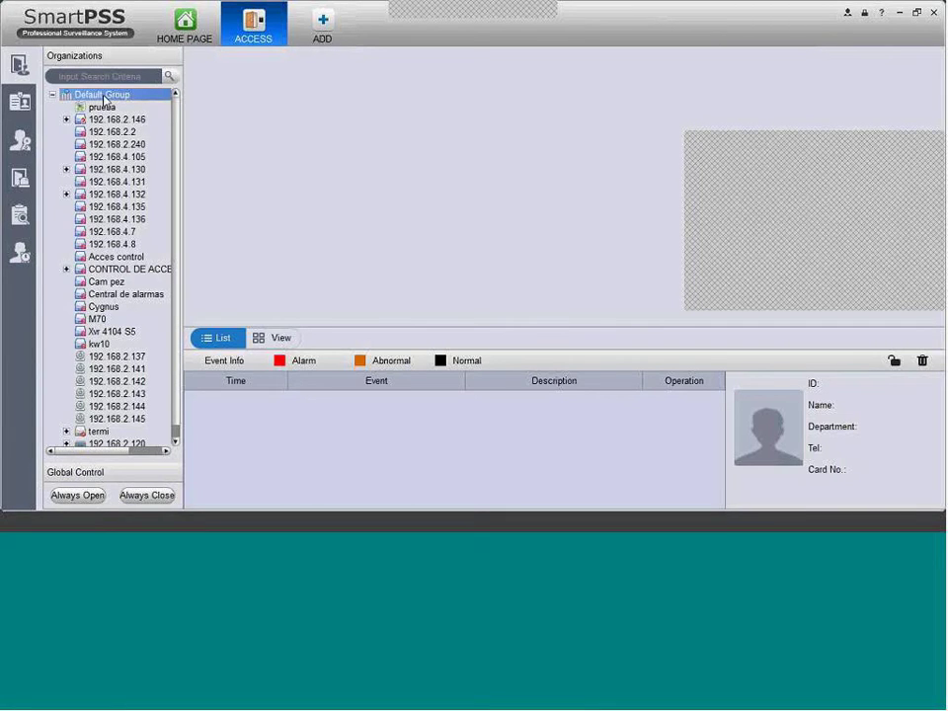
right_click(103, 95)
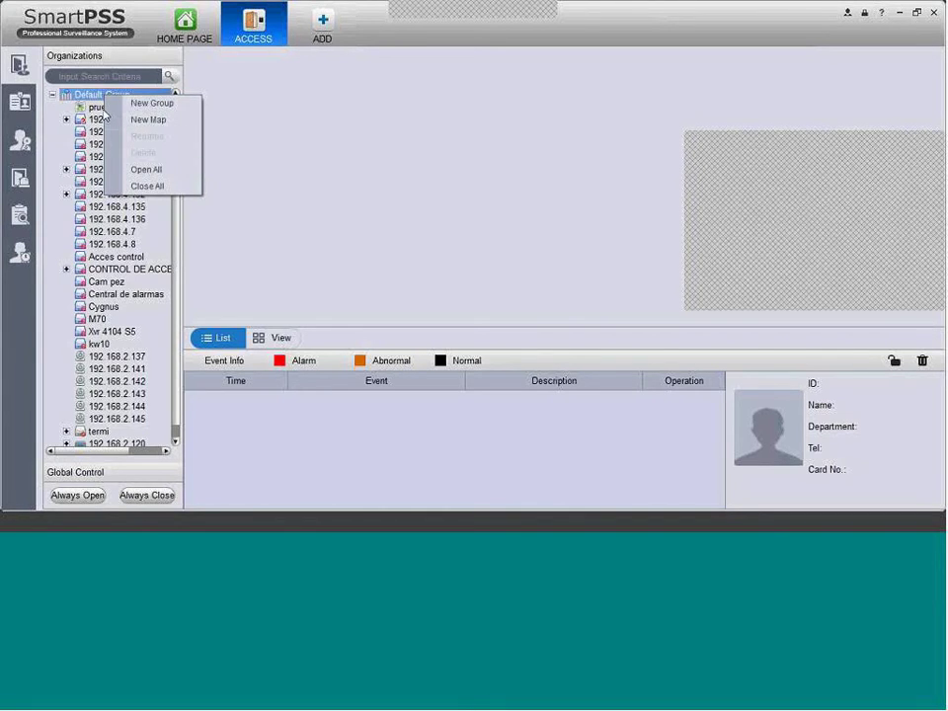
click(94, 109)
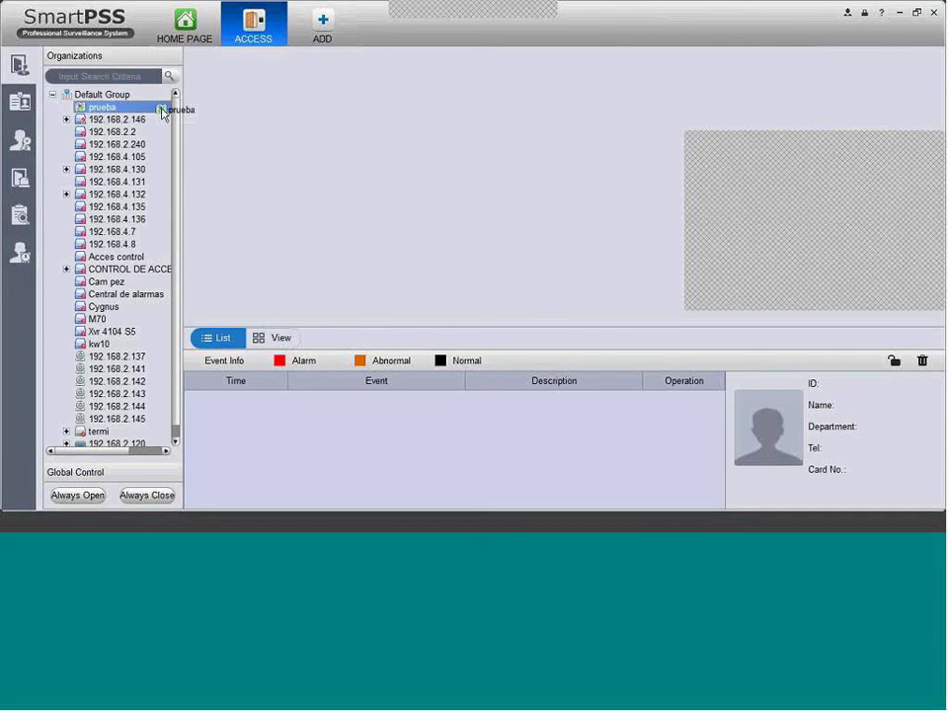
right_click(93, 110)
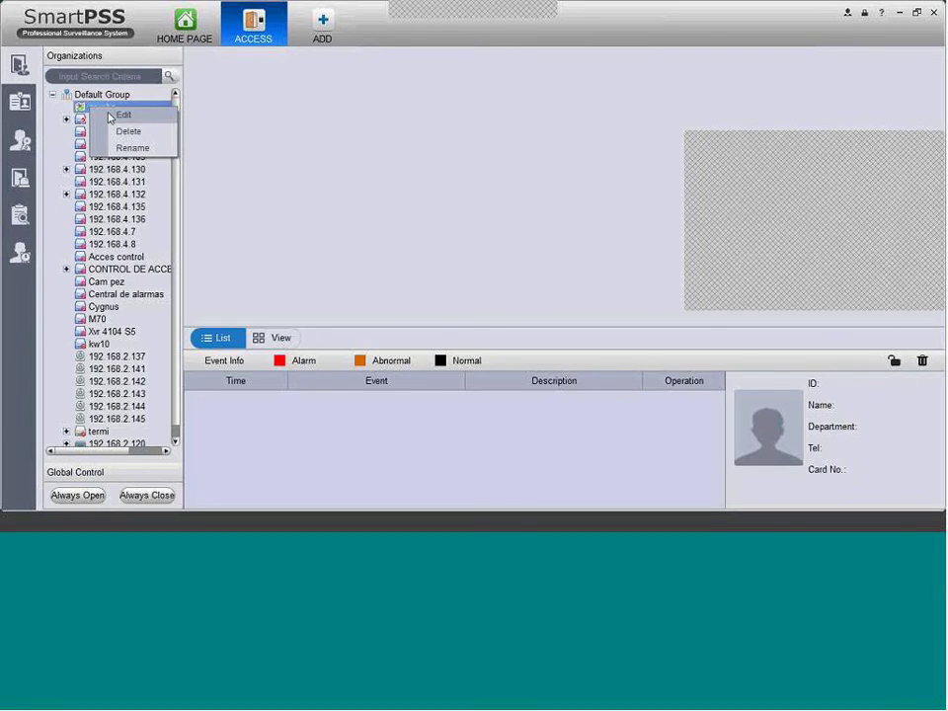
click(117, 115)
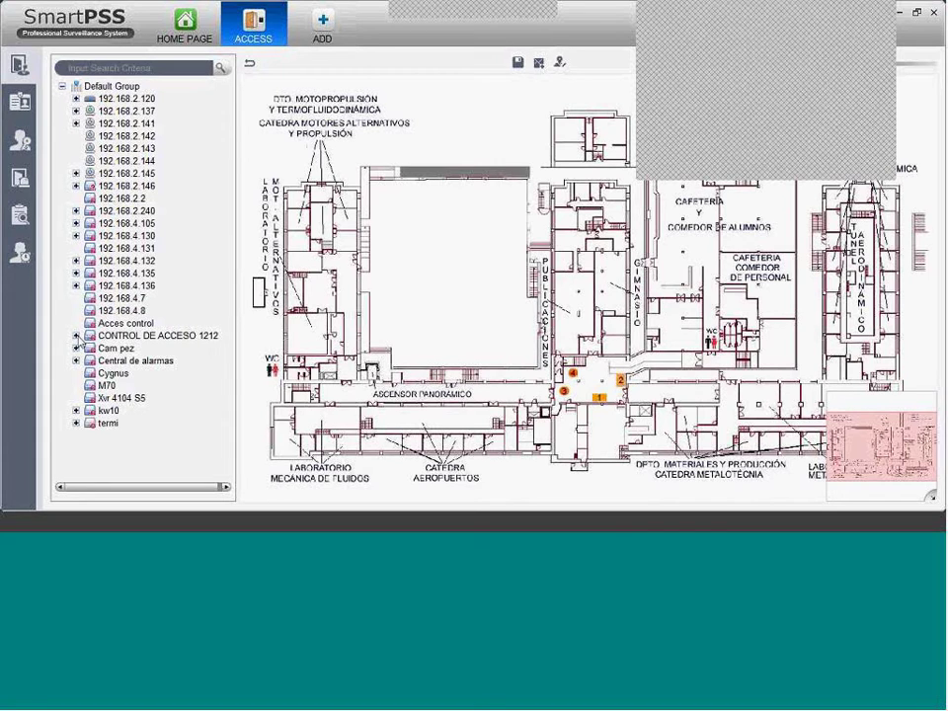
Step: Place camera 192.168.2.141 at the upper-left corner of the map's large courtyard and rotate and enlarge its viewing sector to cover the courtyard
click(123, 123)
drag(122, 136, 374, 166)
click(374, 165)
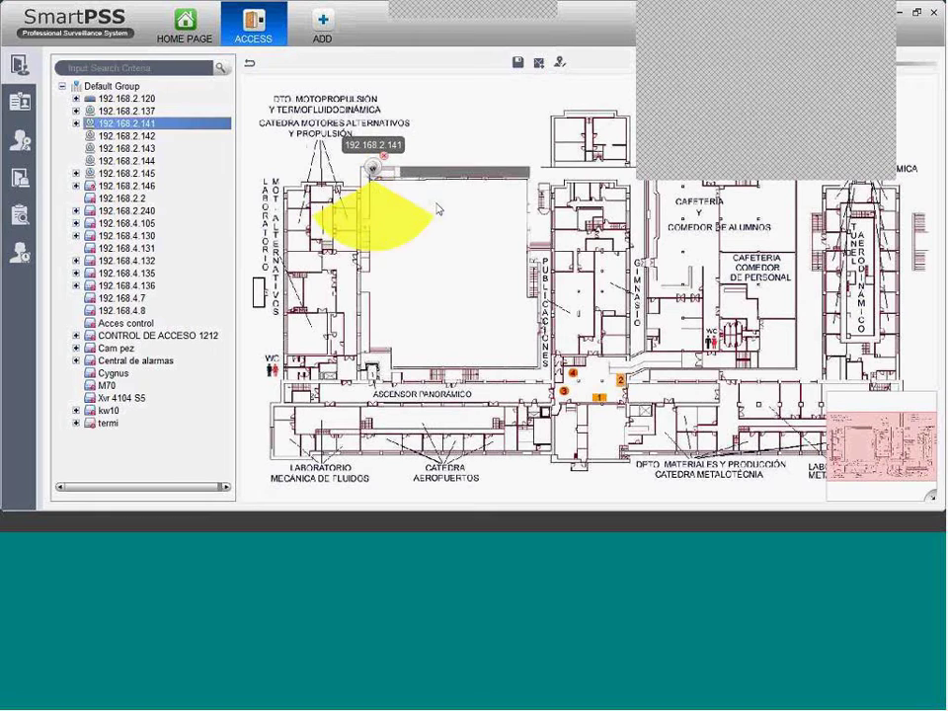
click(434, 207)
drag(431, 206, 468, 267)
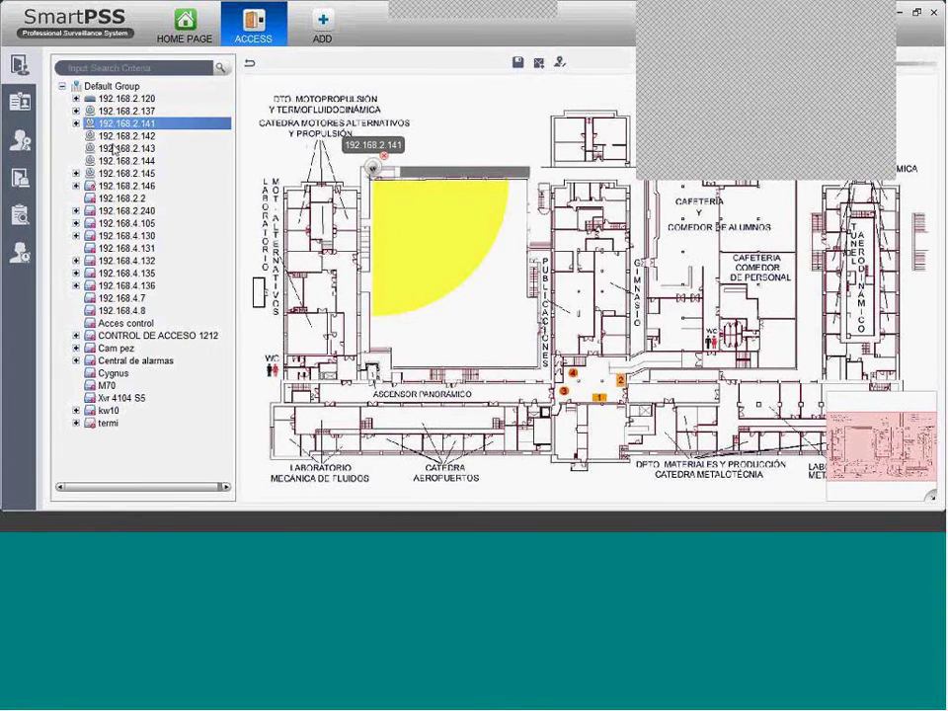
Step: Place camera 192.168.2.144 on the map at the courtyard's lower edge, above Ascensor Panorámico, and exit the map editor
drag(126, 160, 451, 368)
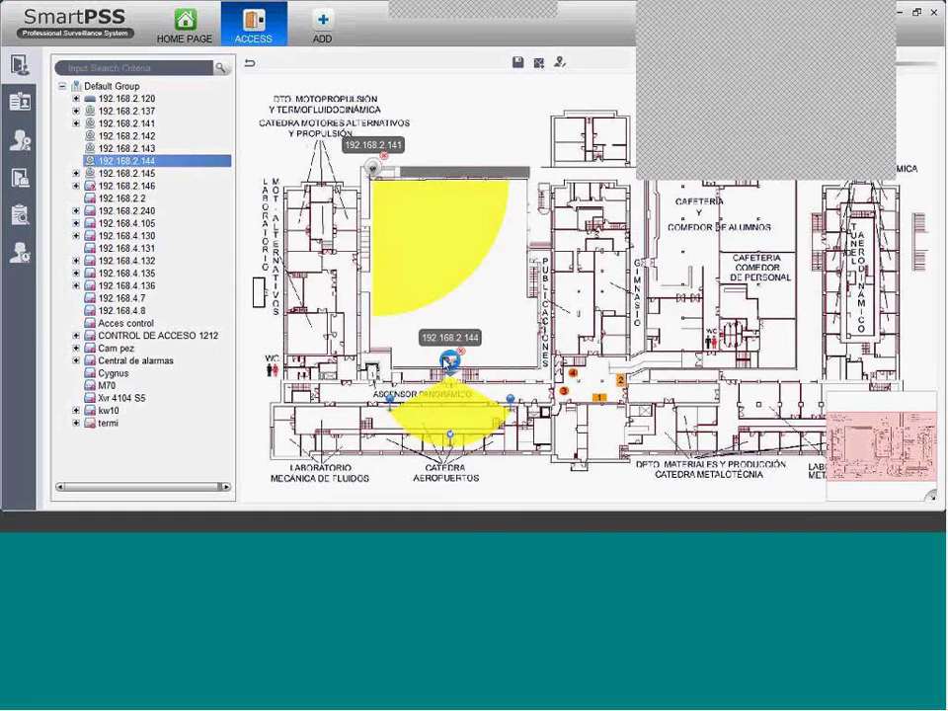
click(375, 166)
right_click(375, 168)
key(Escape)
click(421, 257)
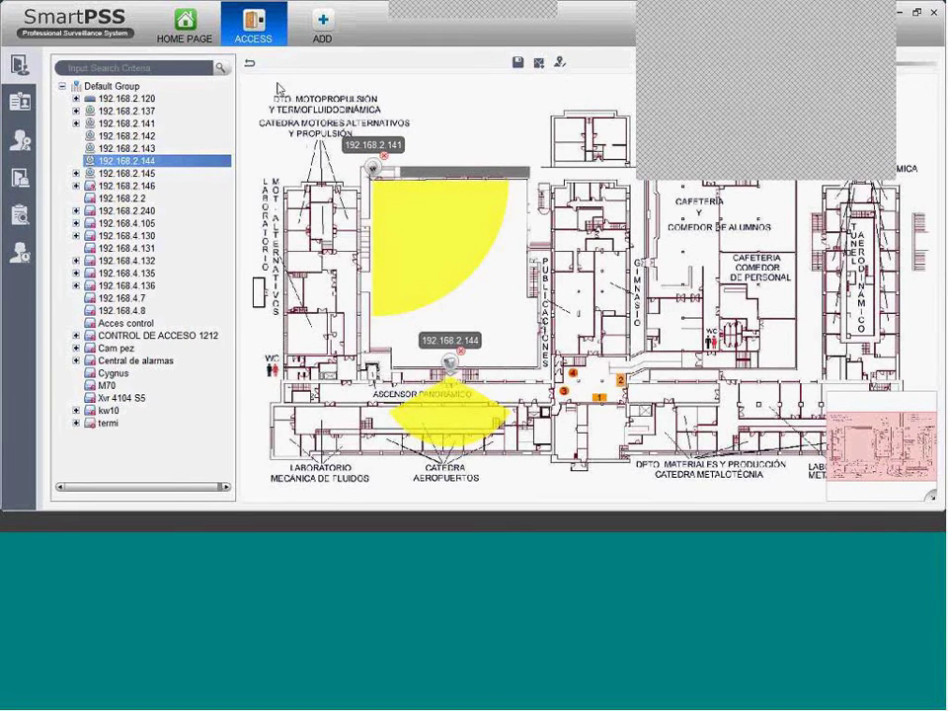
click(251, 63)
Step: Open the User management page of the Access module
mouse_move(21, 64)
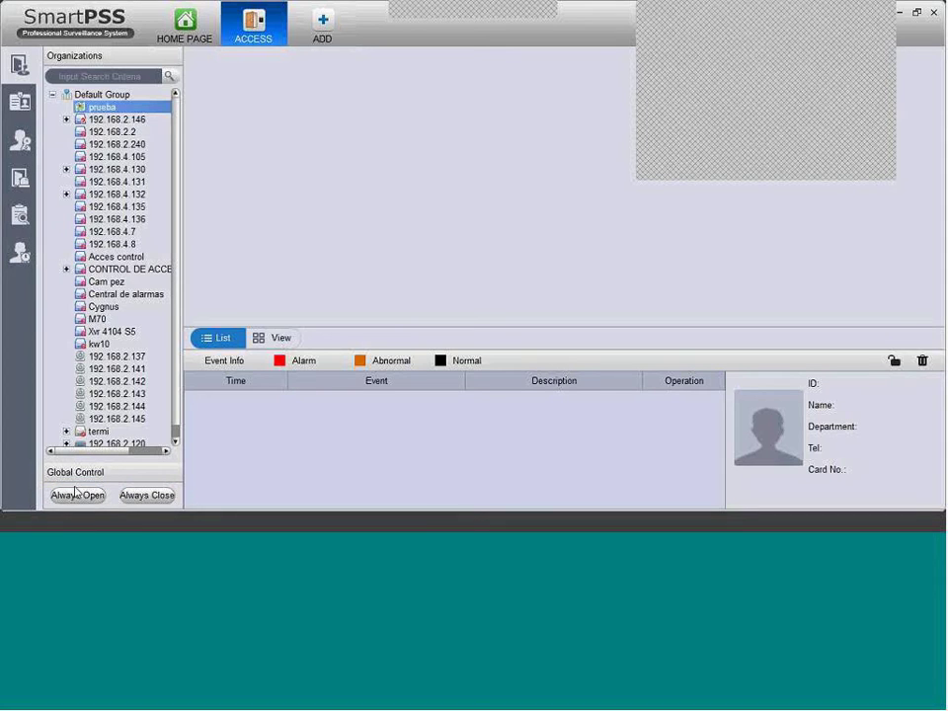
right_click(109, 459)
mouse_move(44, 104)
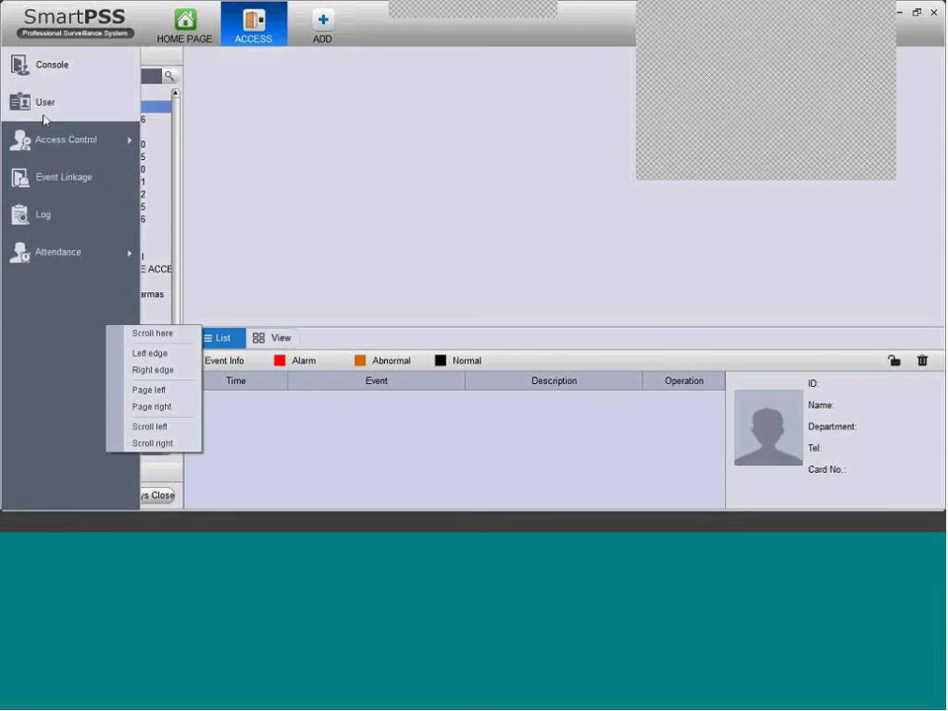
click(47, 107)
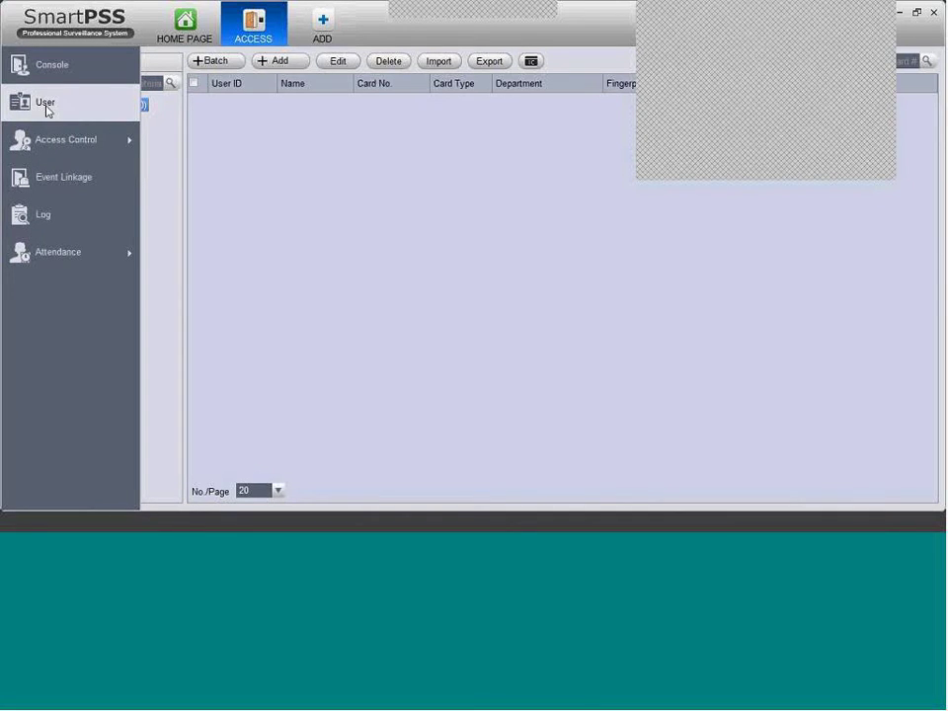
click(64, 109)
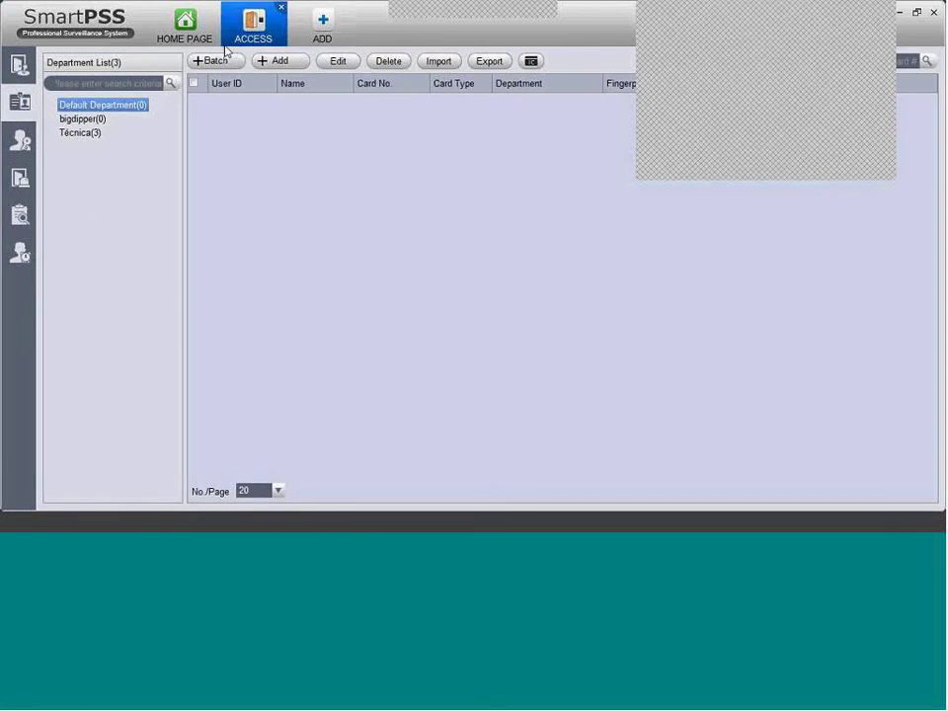
Step: Open the manual user-adding form and examine its basic information, including the user ID and card number fields
click(280, 63)
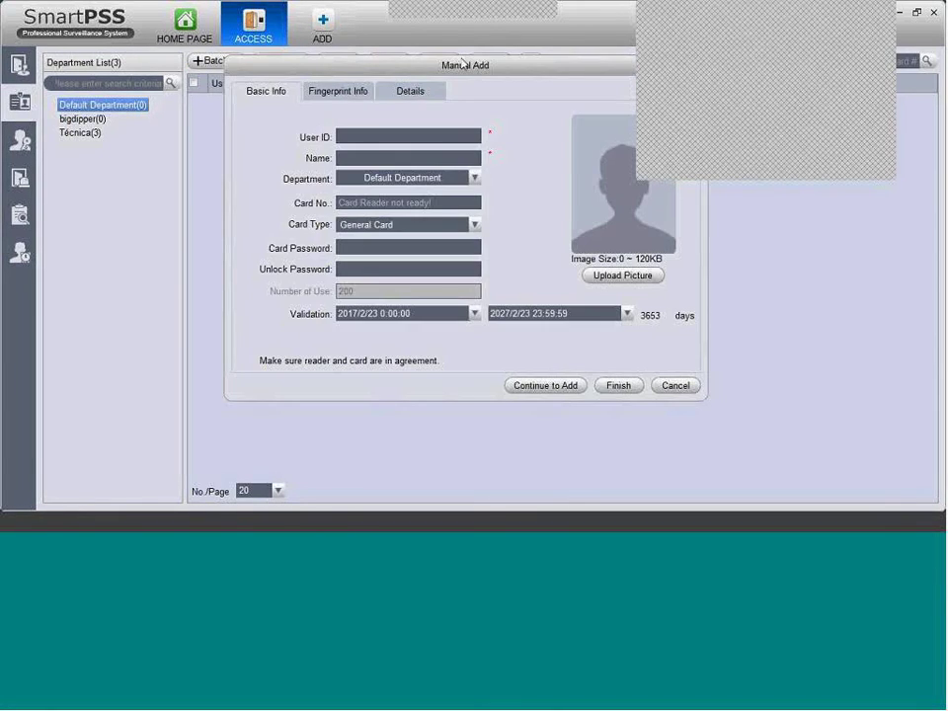
drag(476, 65, 432, 122)
click(312, 151)
click(248, 152)
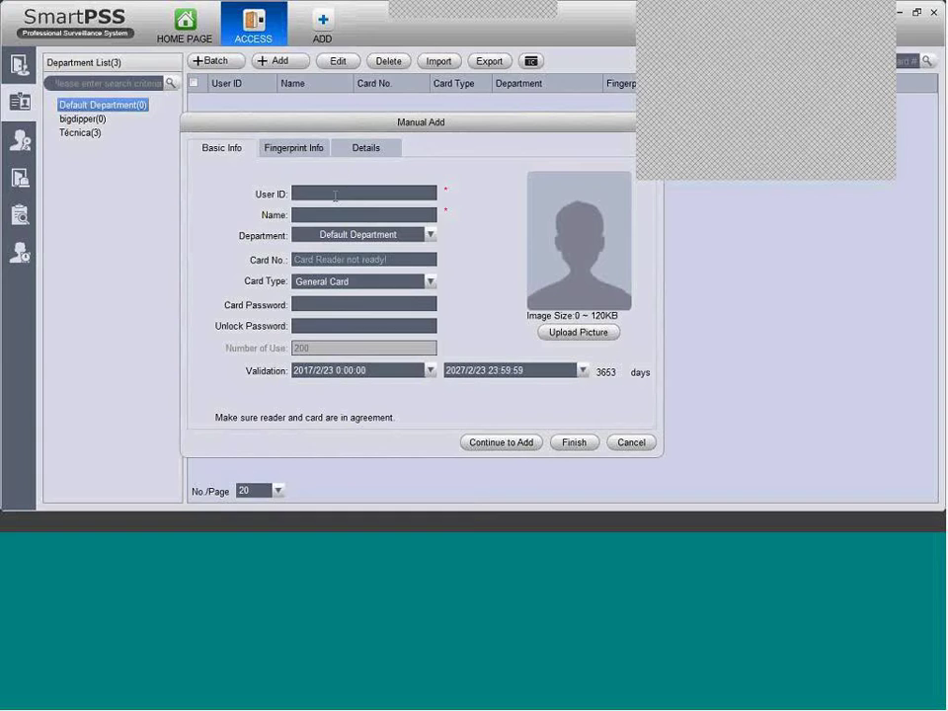
click(334, 194)
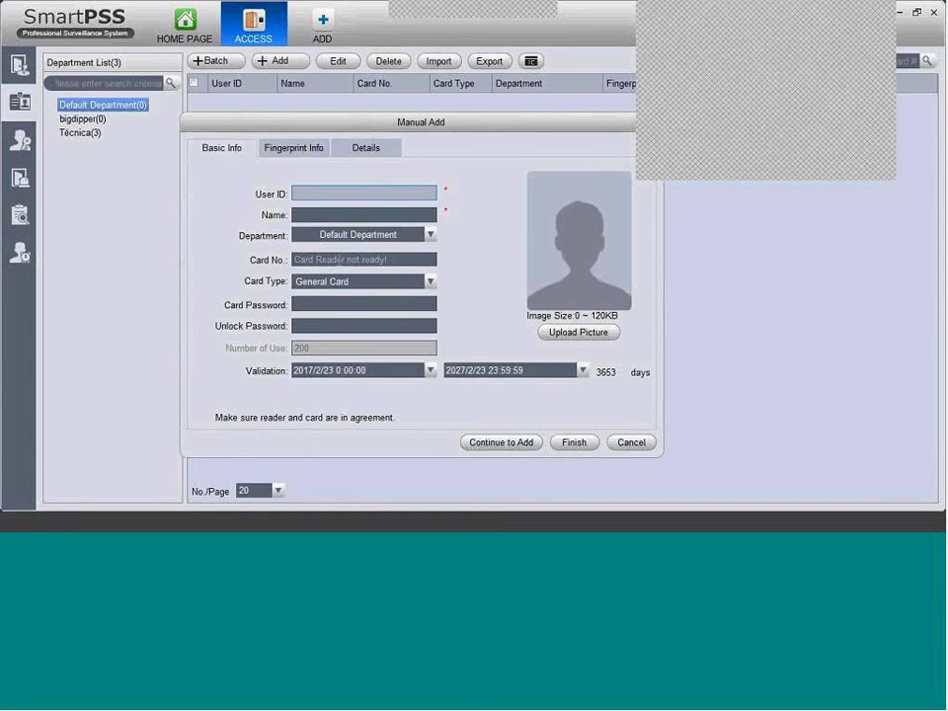
click(403, 258)
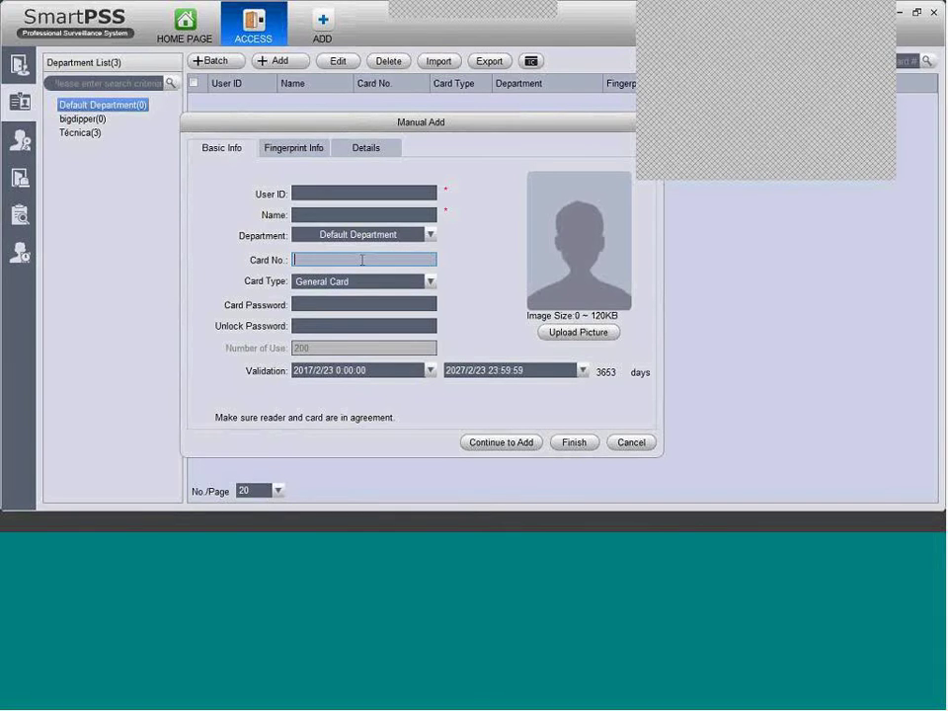
Step: Review the fingerprint device options and the personal details section of the new user form, and close it without saving
click(308, 162)
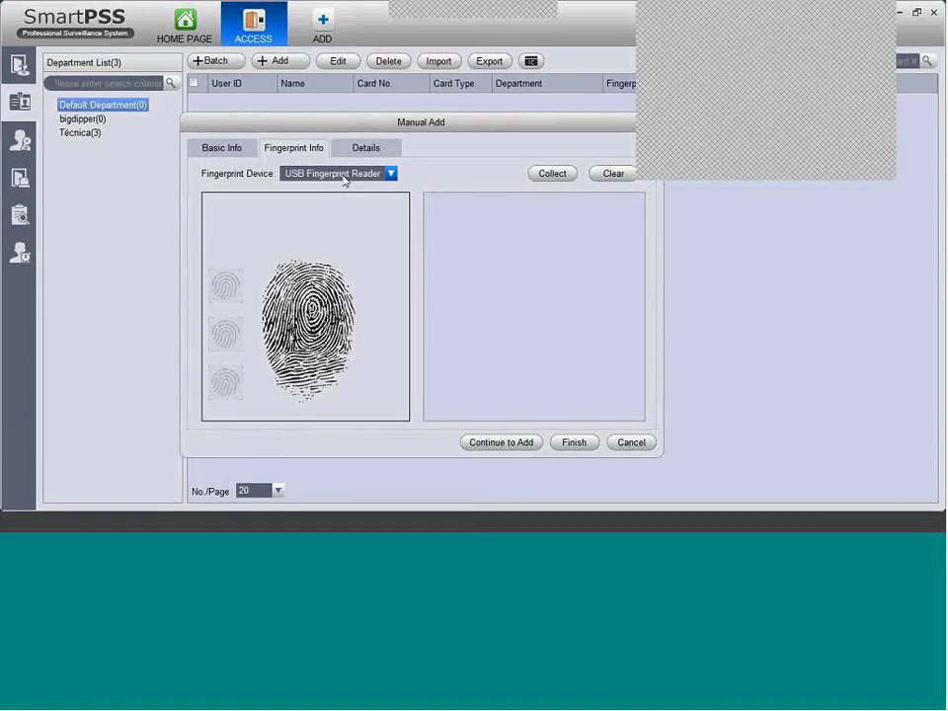
click(389, 174)
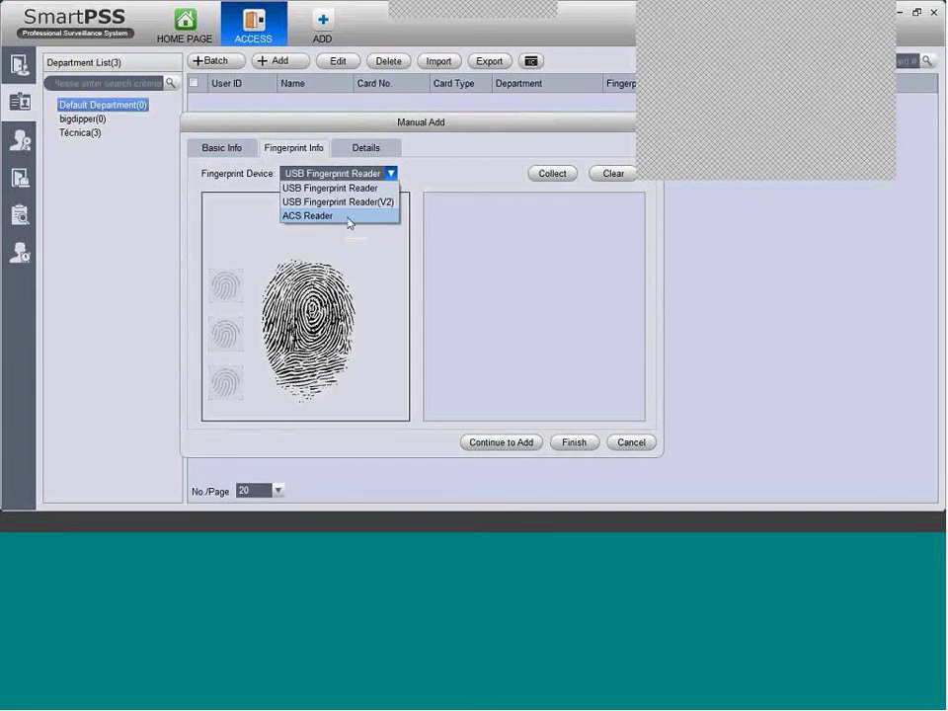
click(375, 147)
click(375, 148)
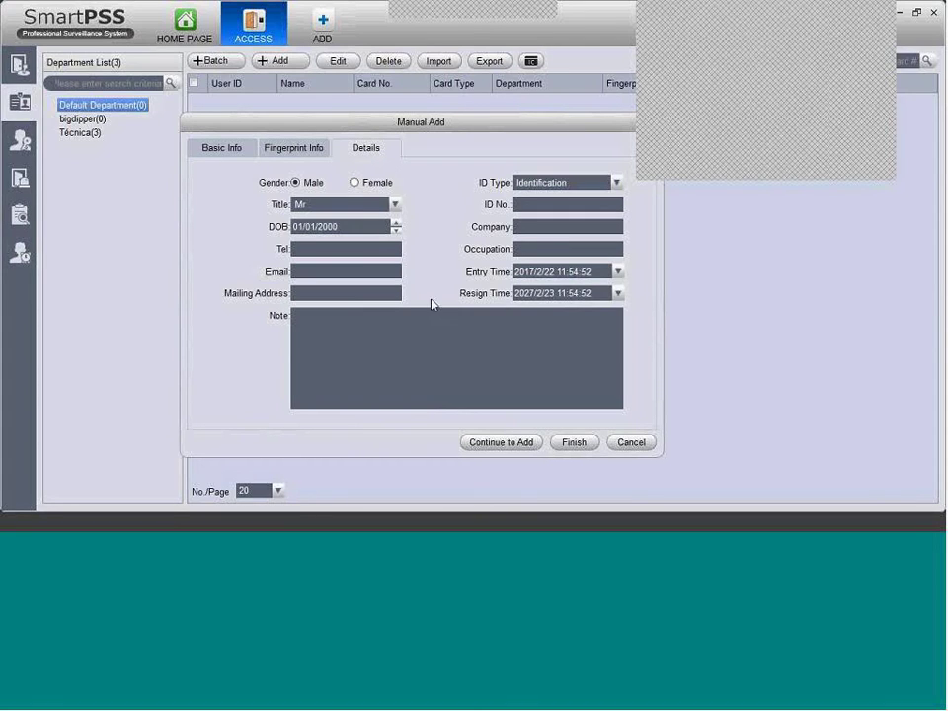
click(648, 442)
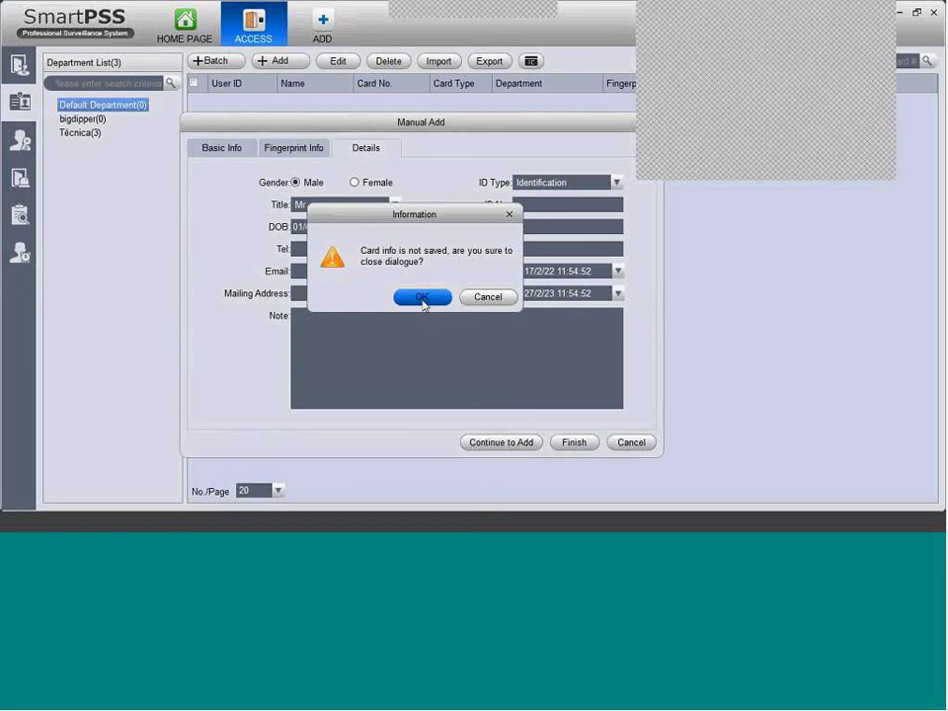
click(421, 298)
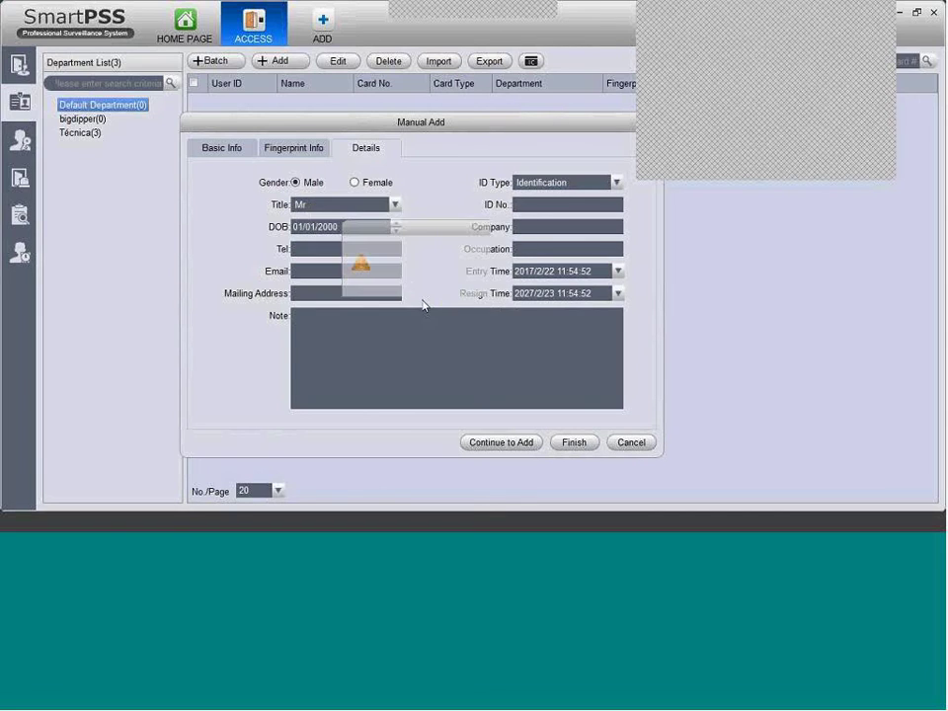
Step: Examine the batch-add form's card reader choices and its user search option, and cancel the form
click(215, 65)
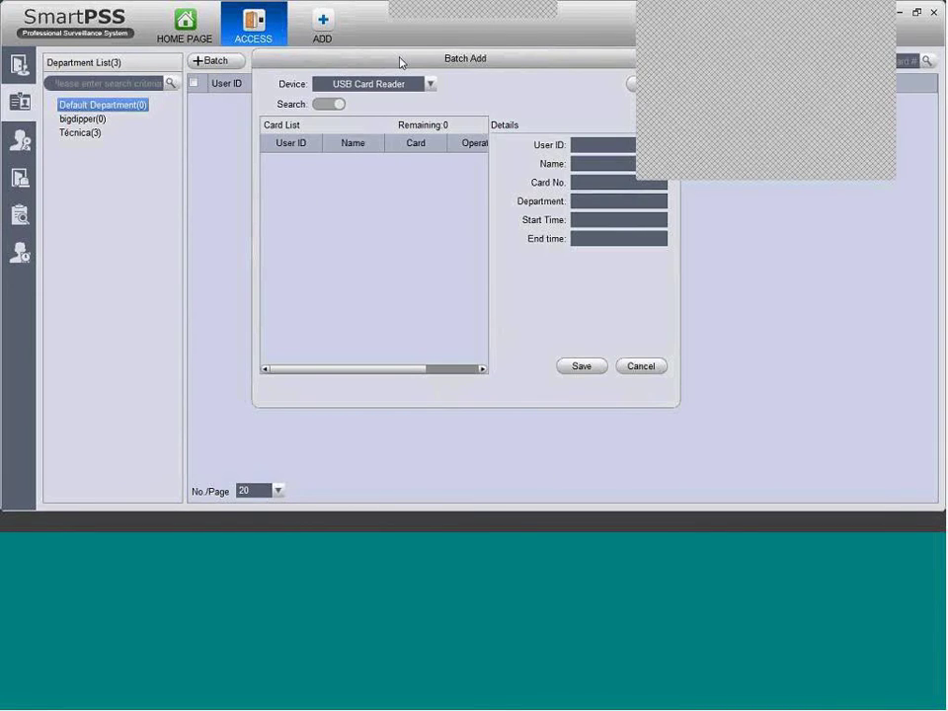
drag(279, 139, 360, 119)
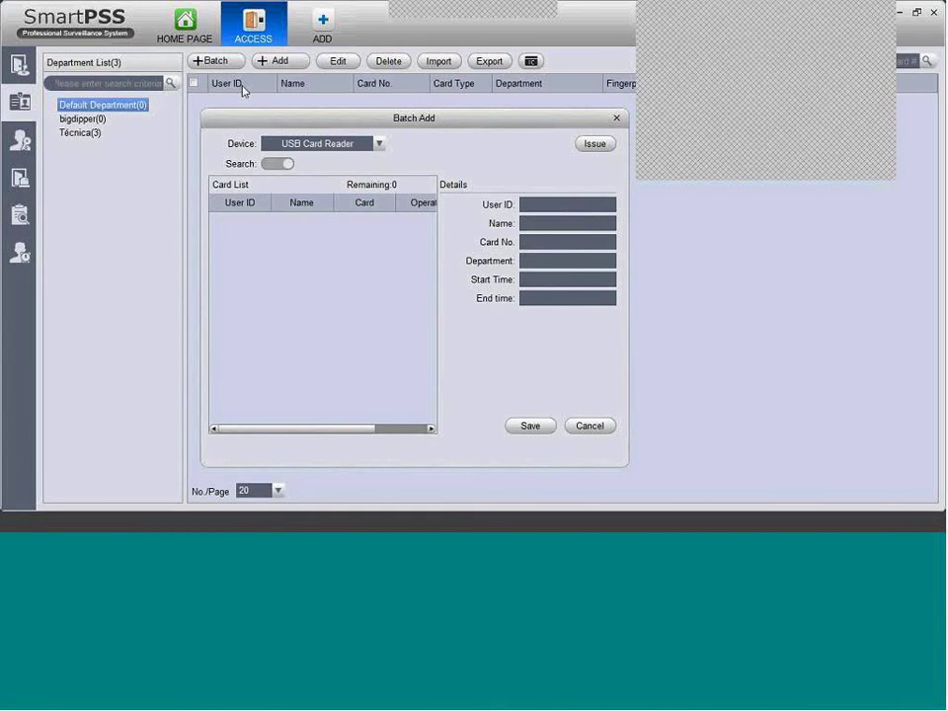
click(318, 151)
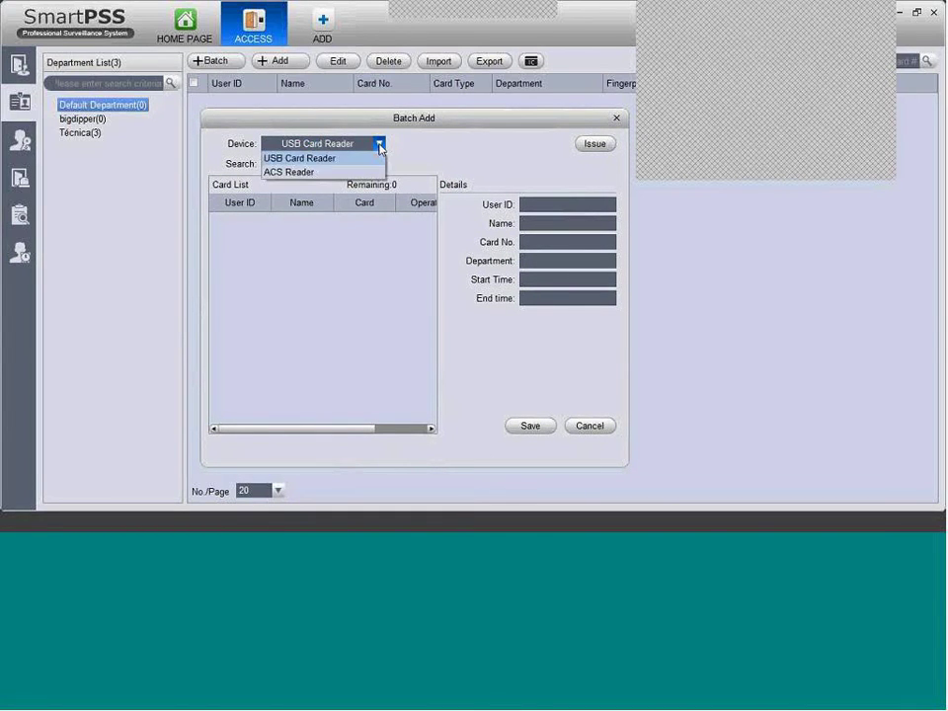
click(321, 175)
click(378, 145)
click(369, 159)
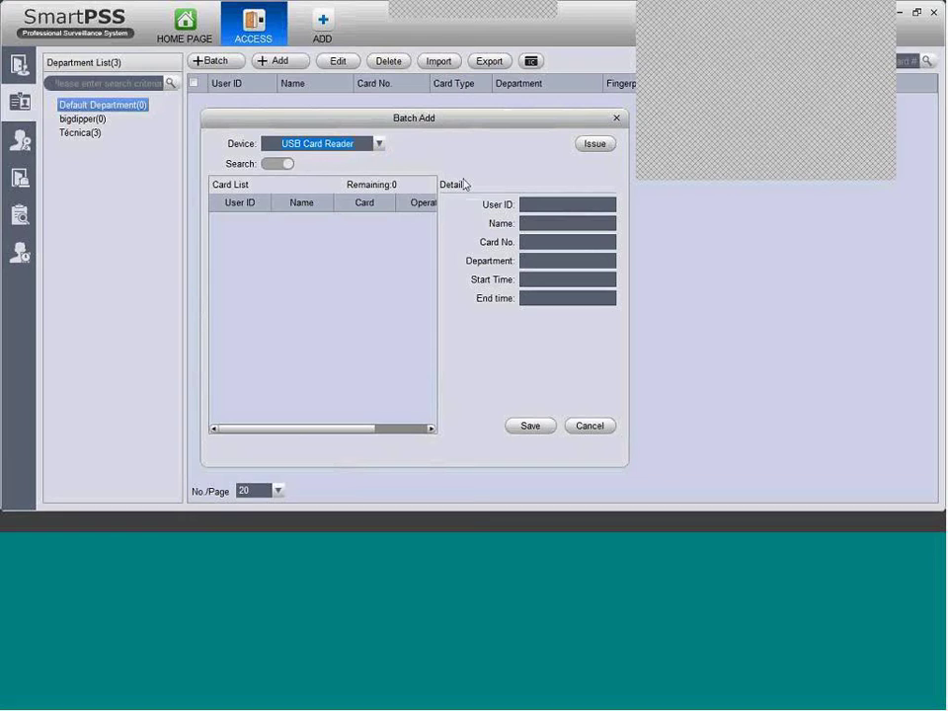
click(284, 164)
click(303, 186)
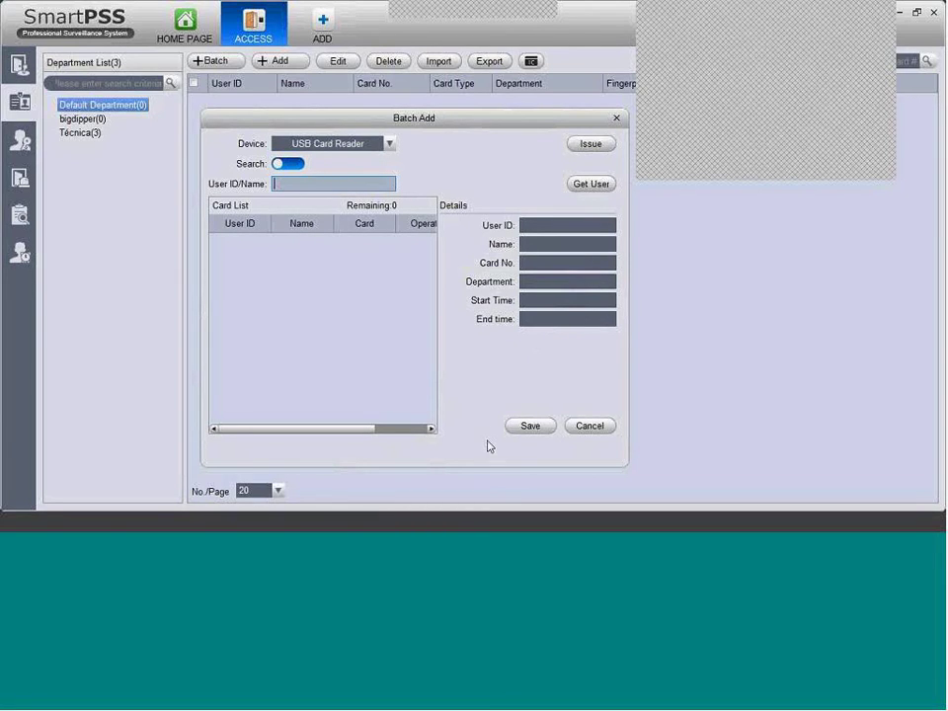
click(597, 427)
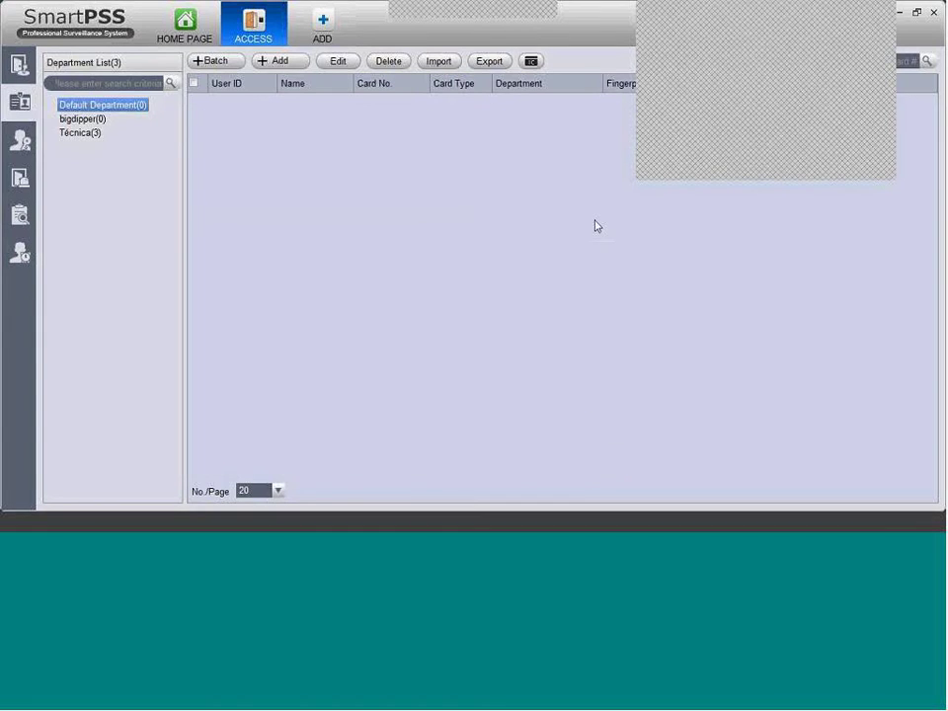
Step: List the Técnica department's users, check the card-loss confirmation for the third user, and cancel it
click(84, 132)
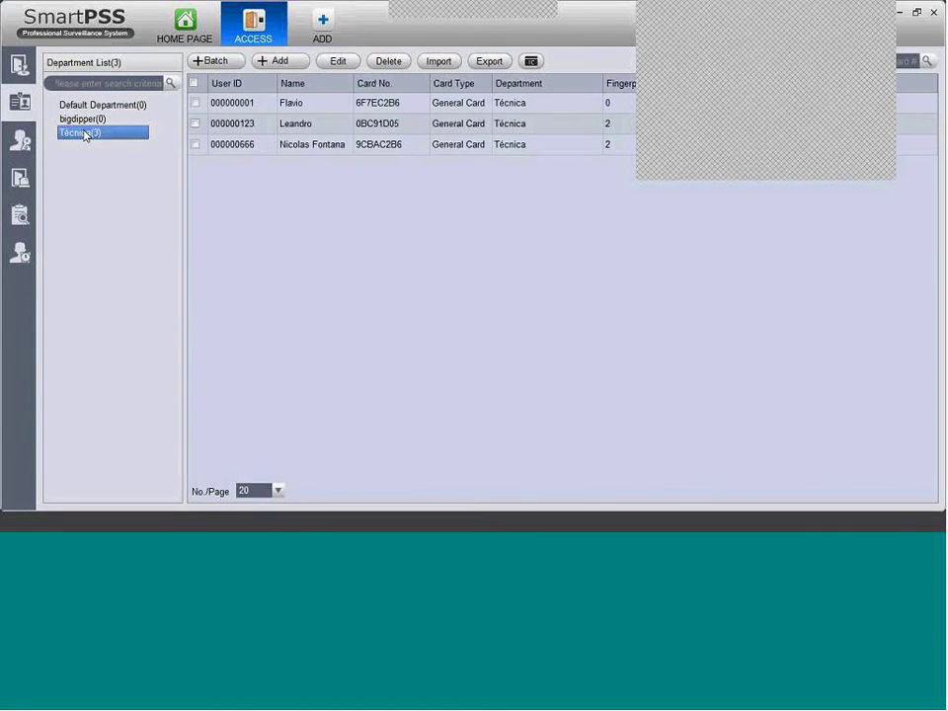
click(385, 108)
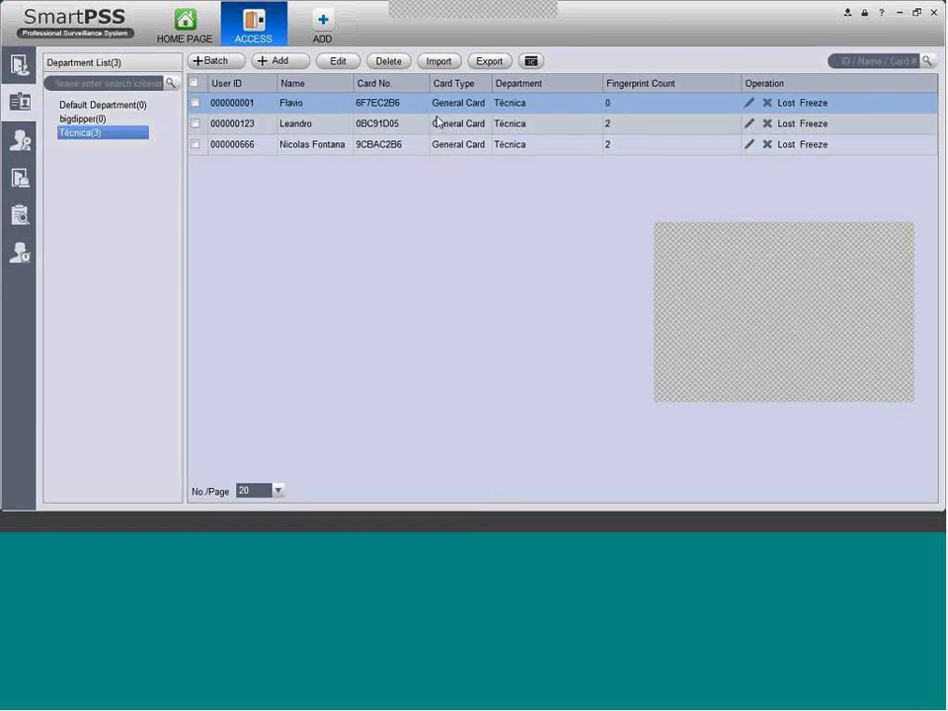
click(786, 145)
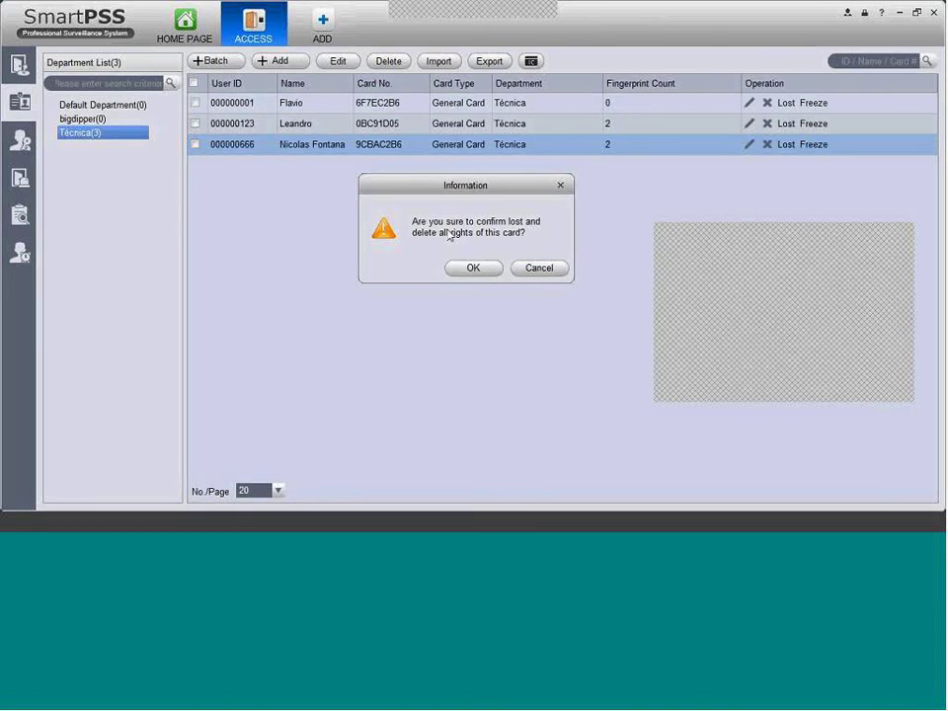
click(527, 273)
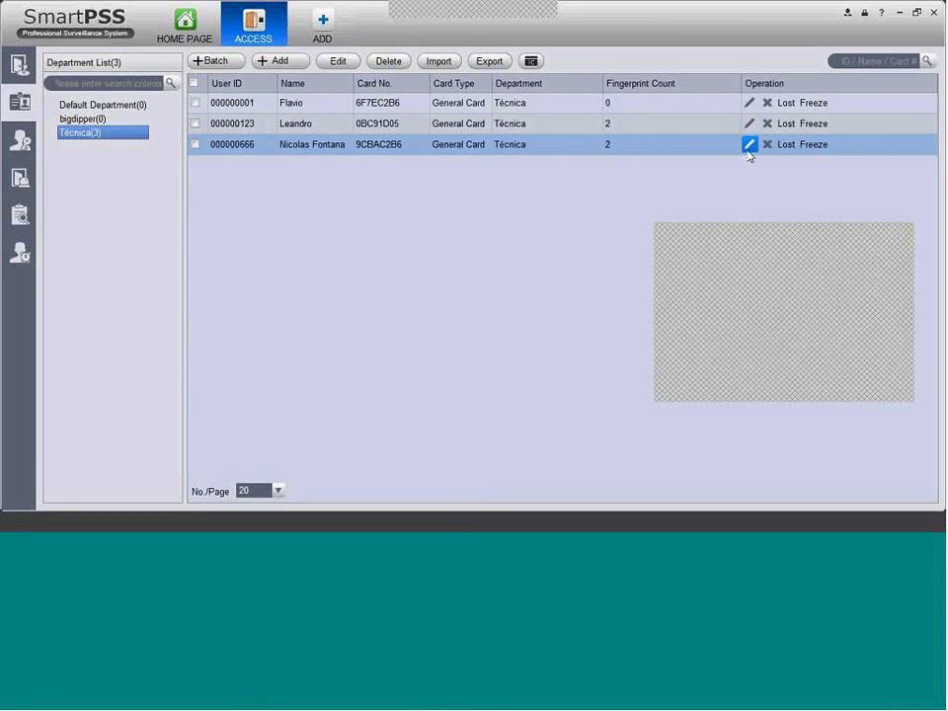
Step: Check the card-freeze confirmation for the third user in the Técnica department, and cancel it
click(813, 146)
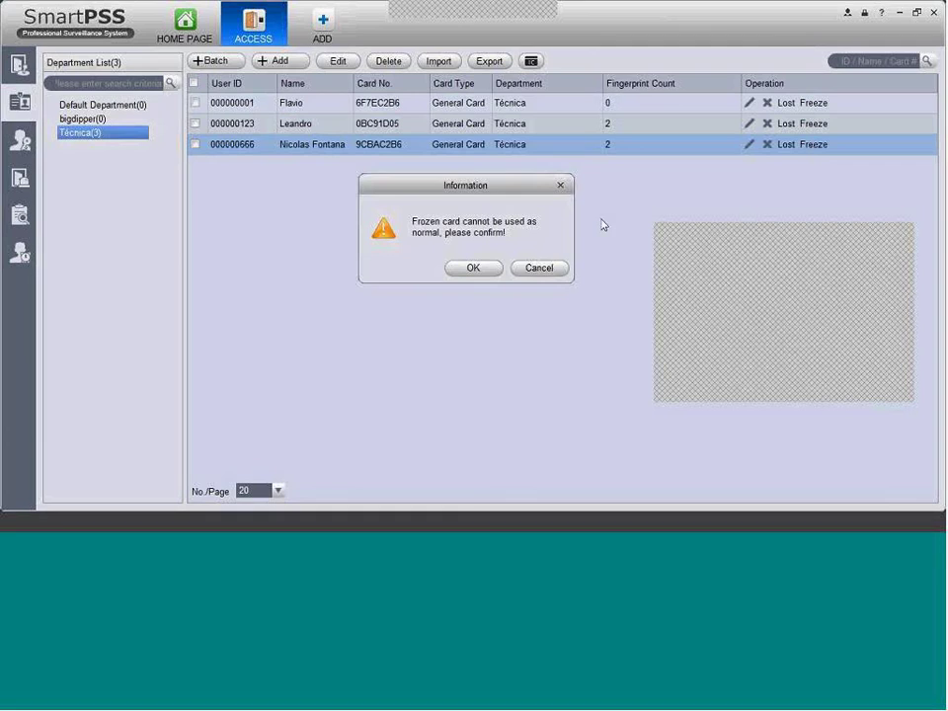
click(549, 269)
Step: Review the access control Timezones schedule and the Holiday settings
mouse_move(28, 146)
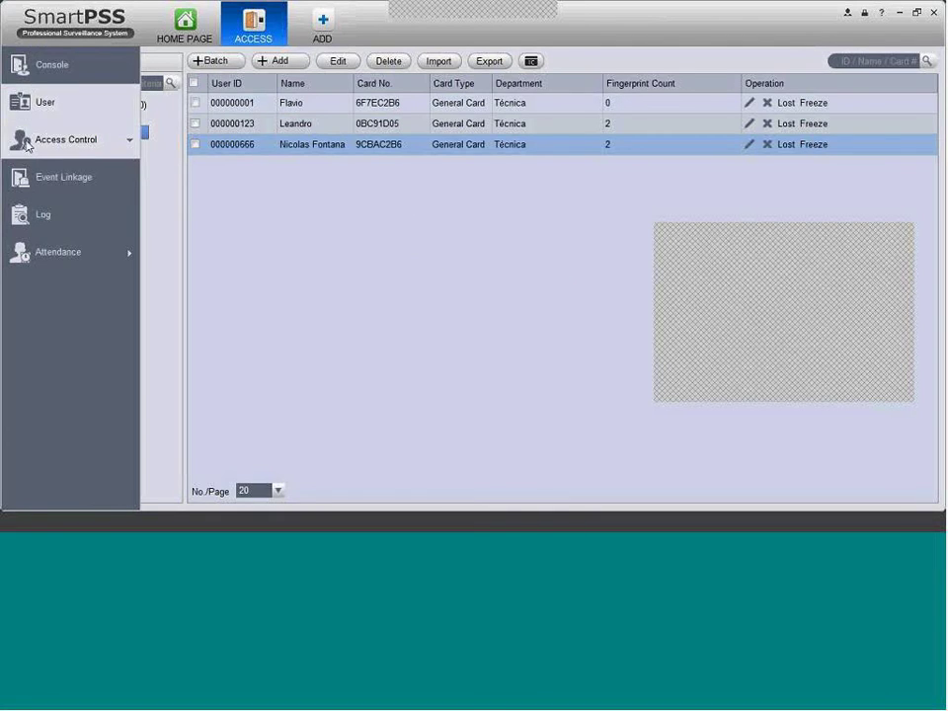
click(72, 146)
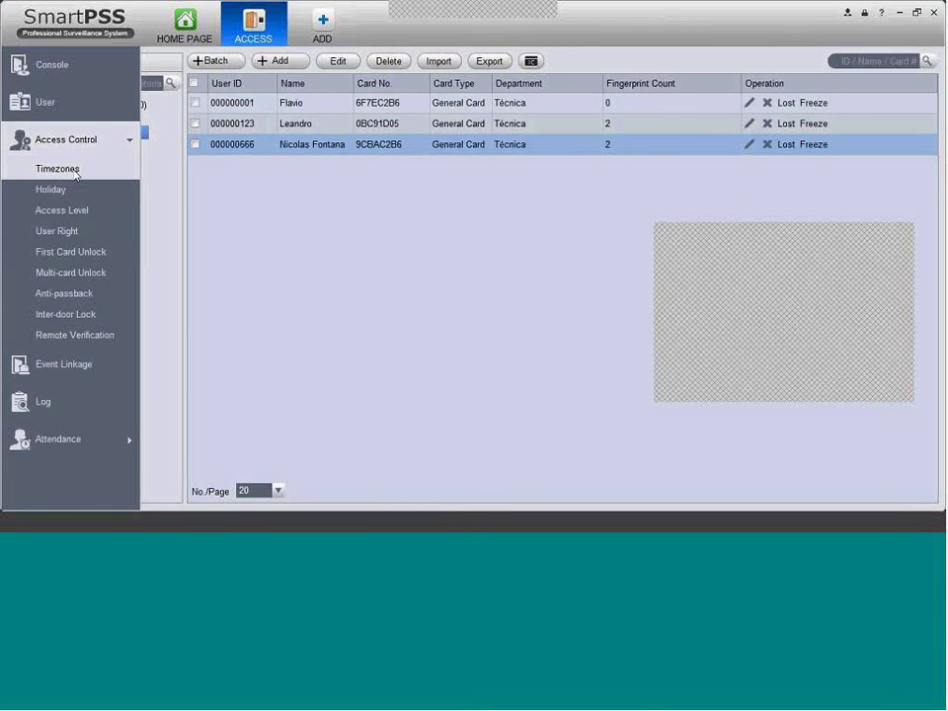
click(59, 169)
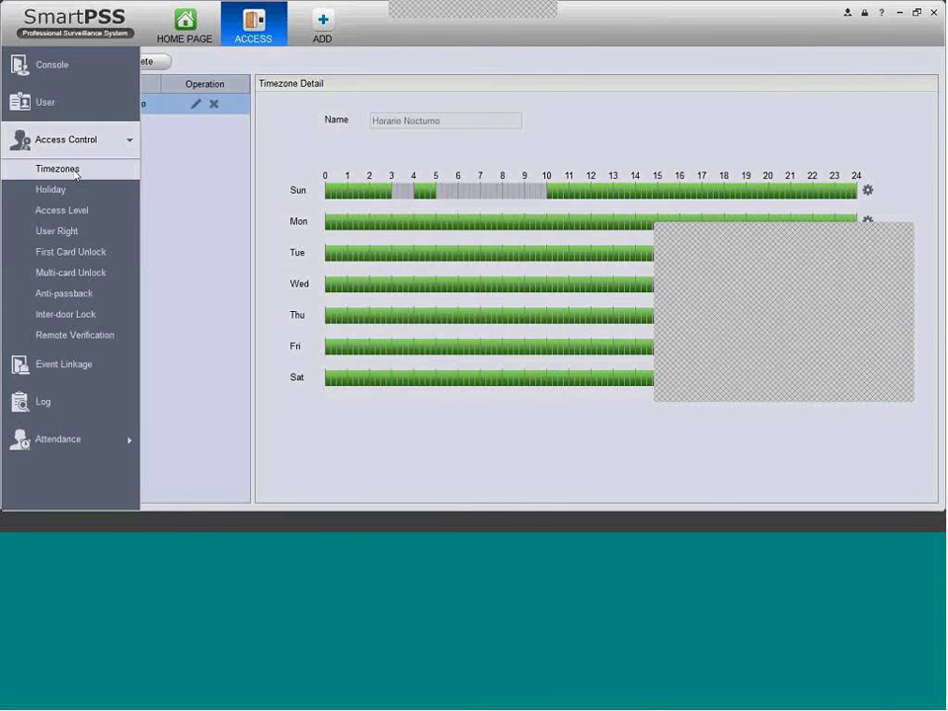
click(75, 190)
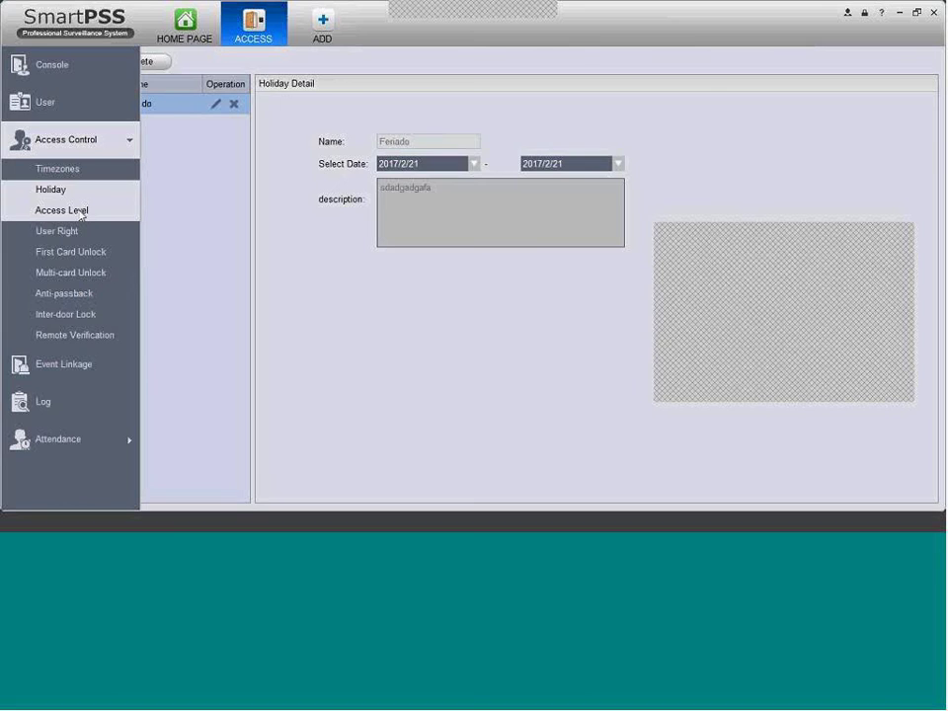
Step: Review the Access Level door groups and their details, and examine the form for adding a door group, cancelling it
click(82, 213)
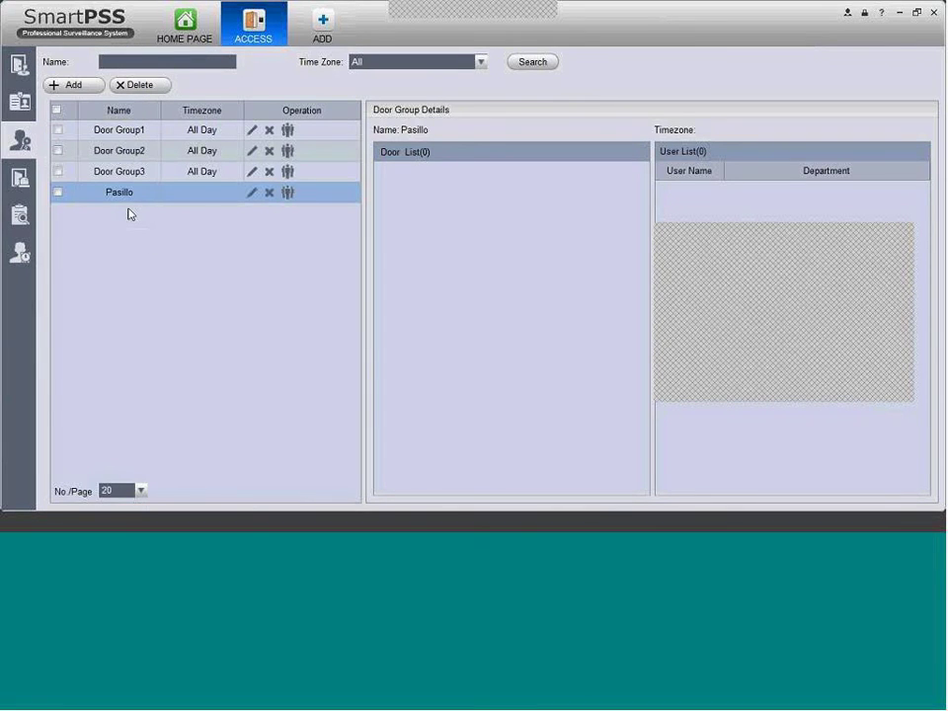
click(193, 156)
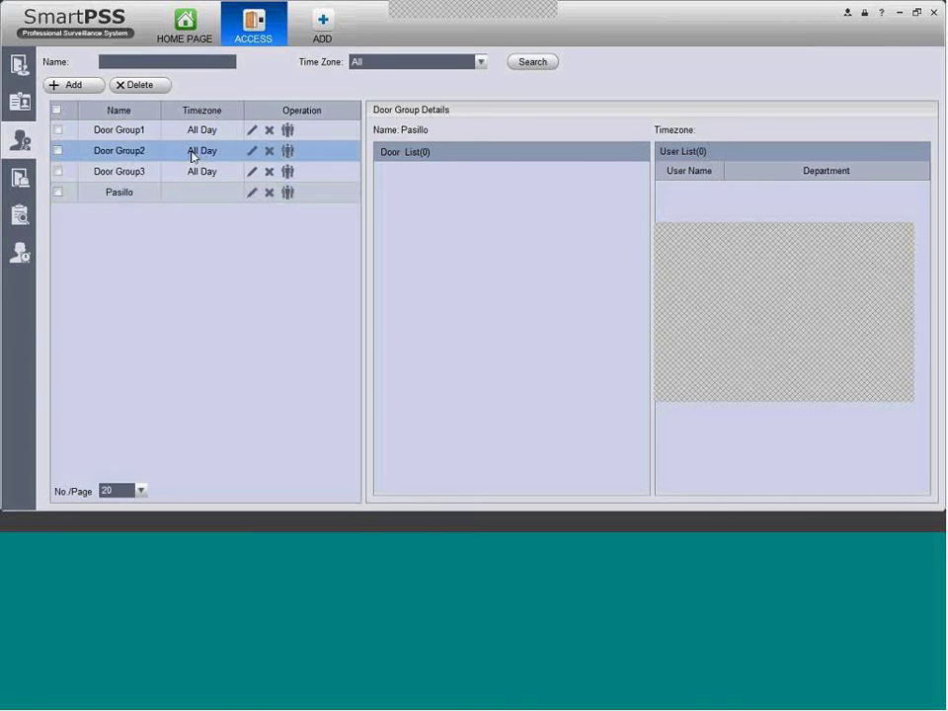
click(196, 169)
click(197, 132)
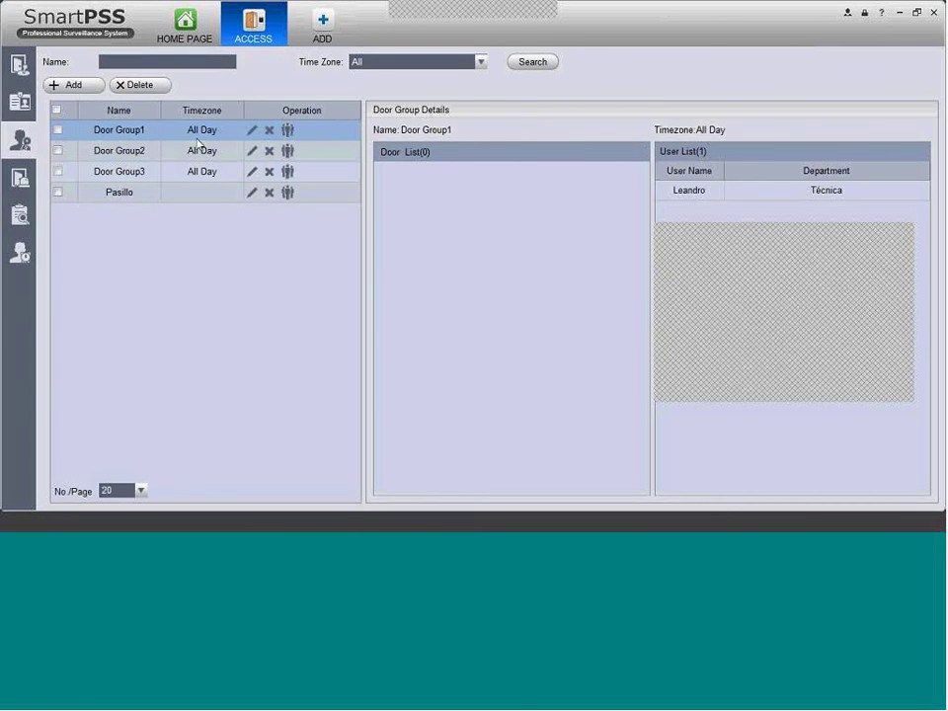
click(71, 85)
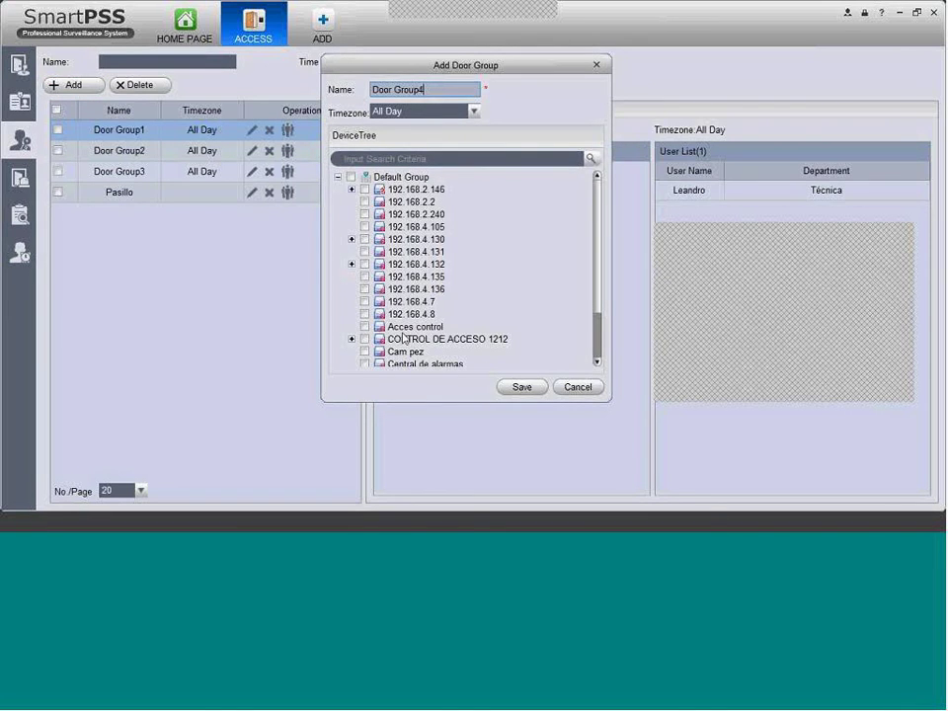
click(587, 391)
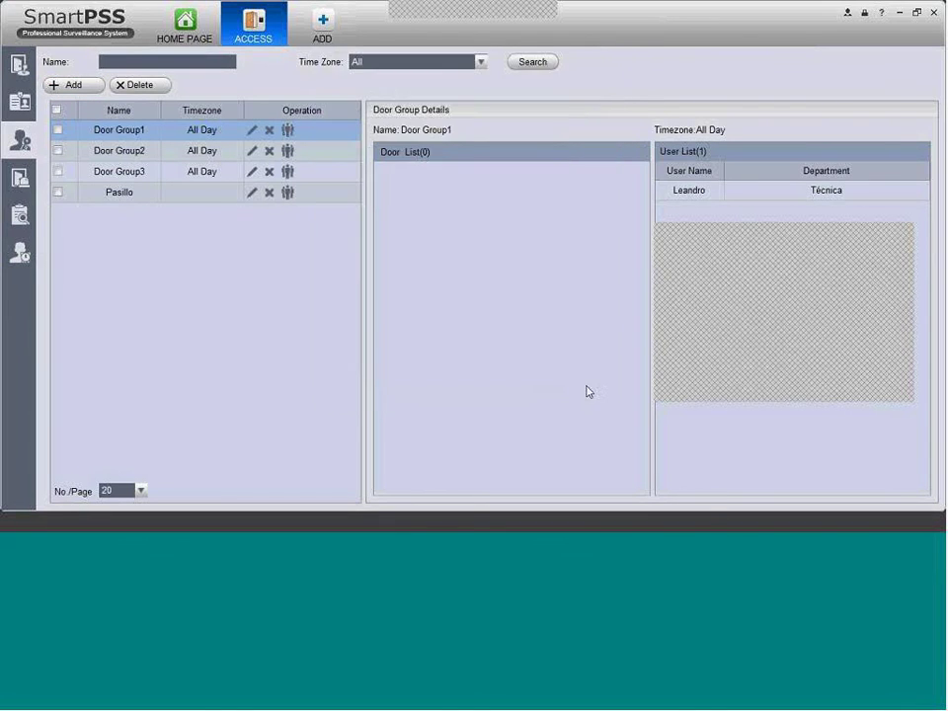
Step: Open Door Group1's user assignment, list the Técnica department's available users, and cancel without adding anyone
click(287, 131)
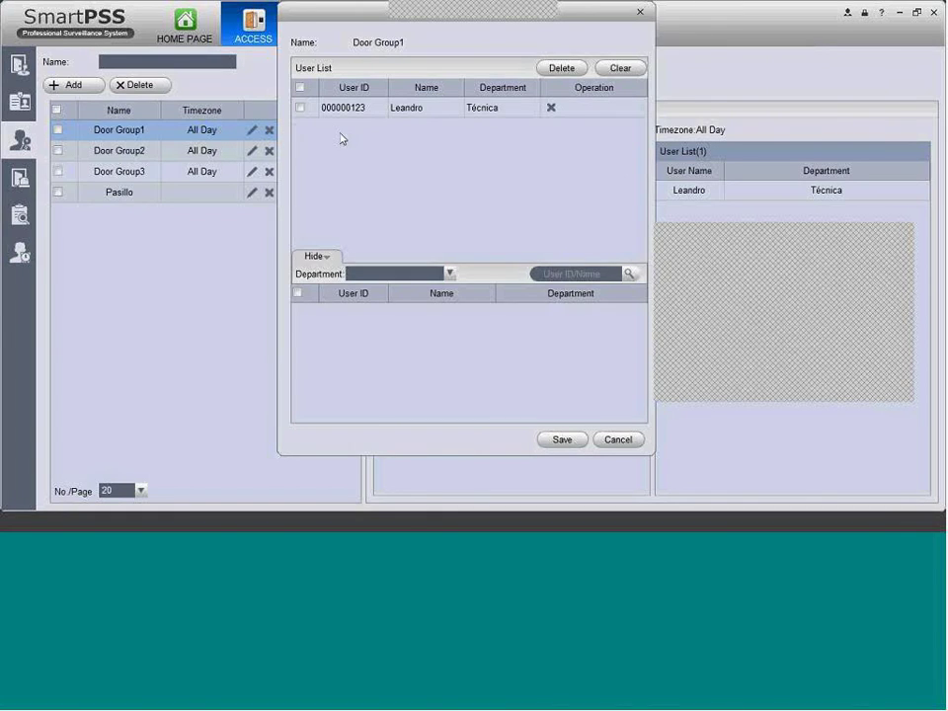
click(447, 272)
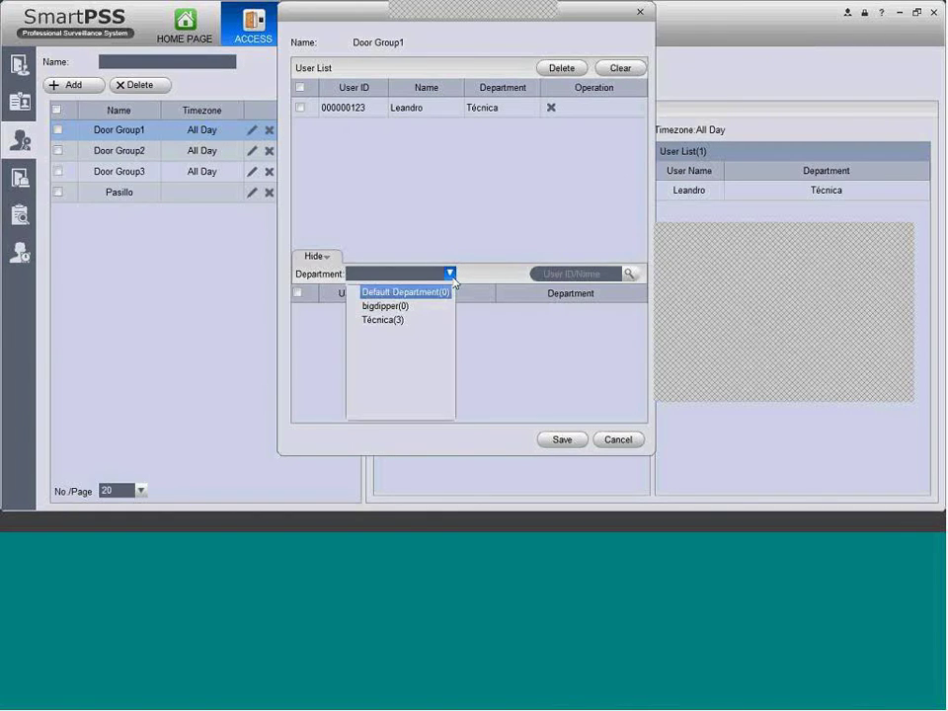
click(390, 320)
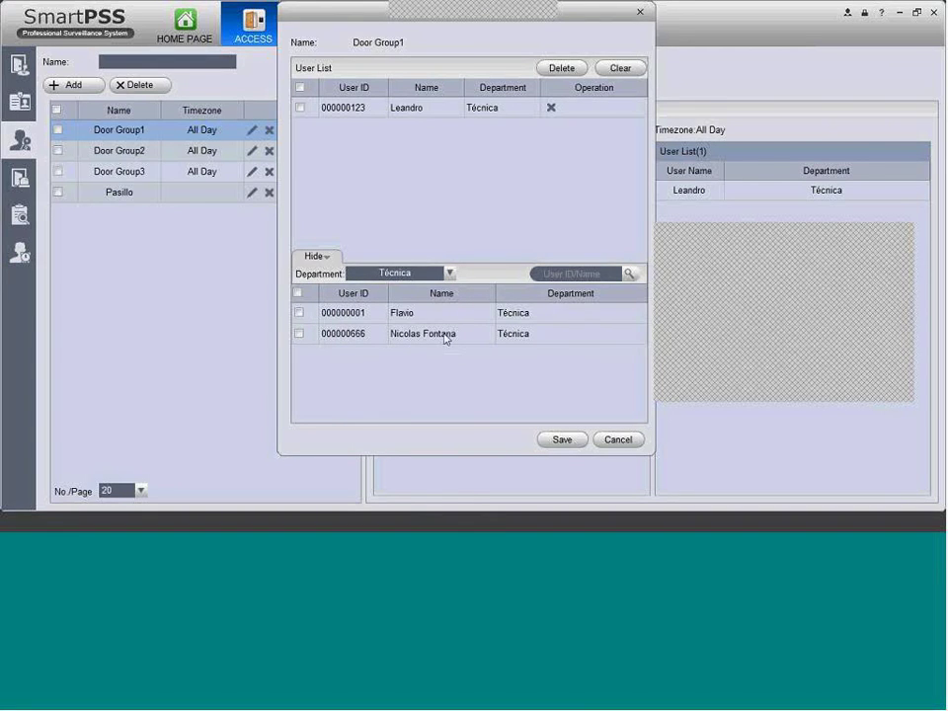
click(632, 440)
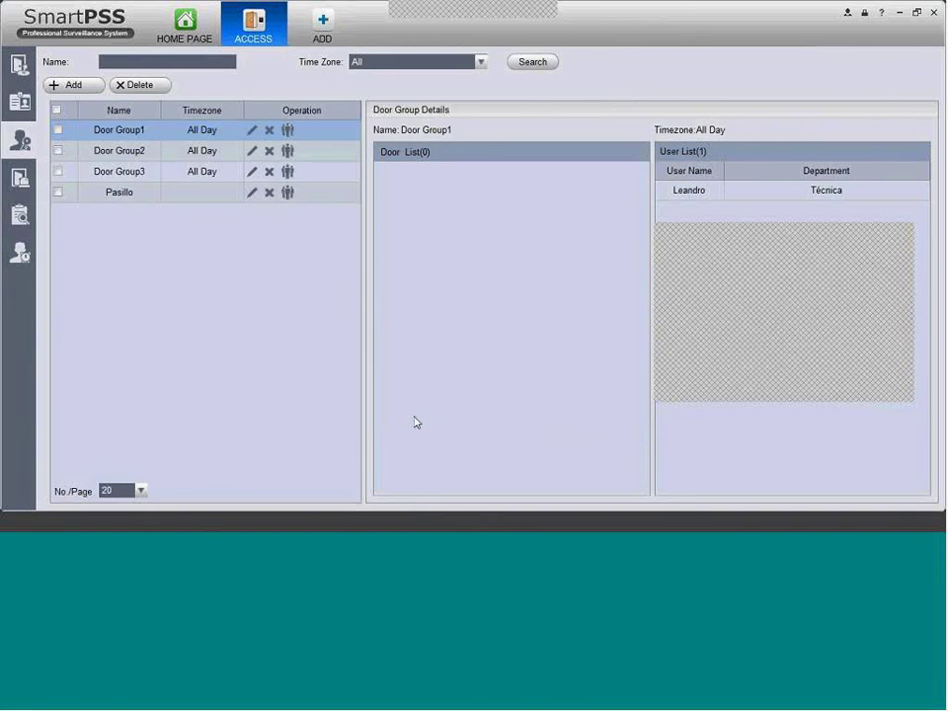
Step: Open User Right and examine the door groups and timezones assigned to each user in the Técnica department
mouse_move(43, 154)
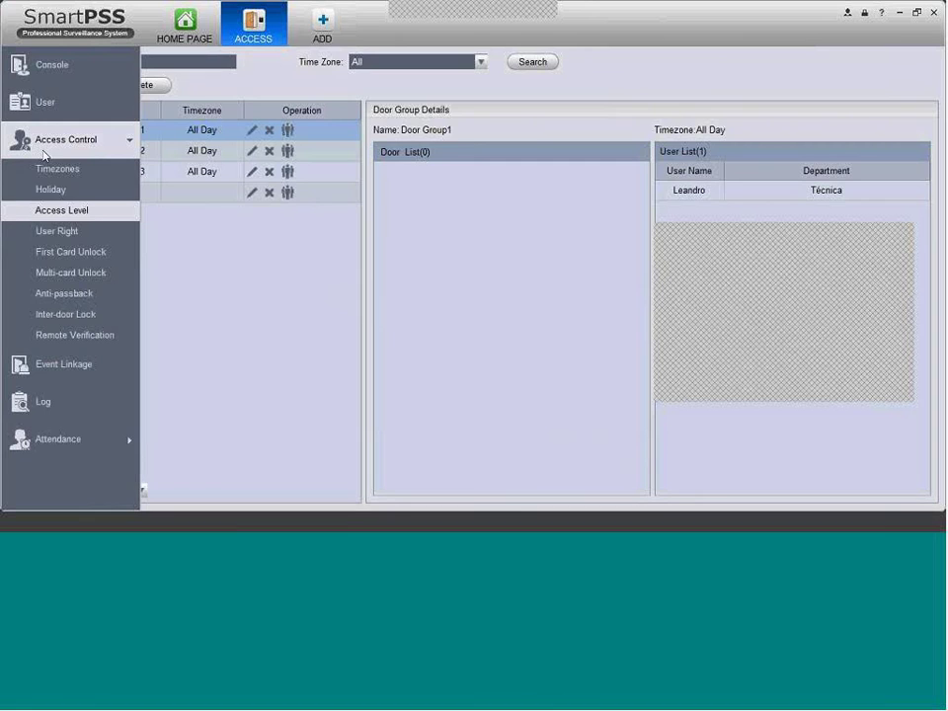
click(69, 232)
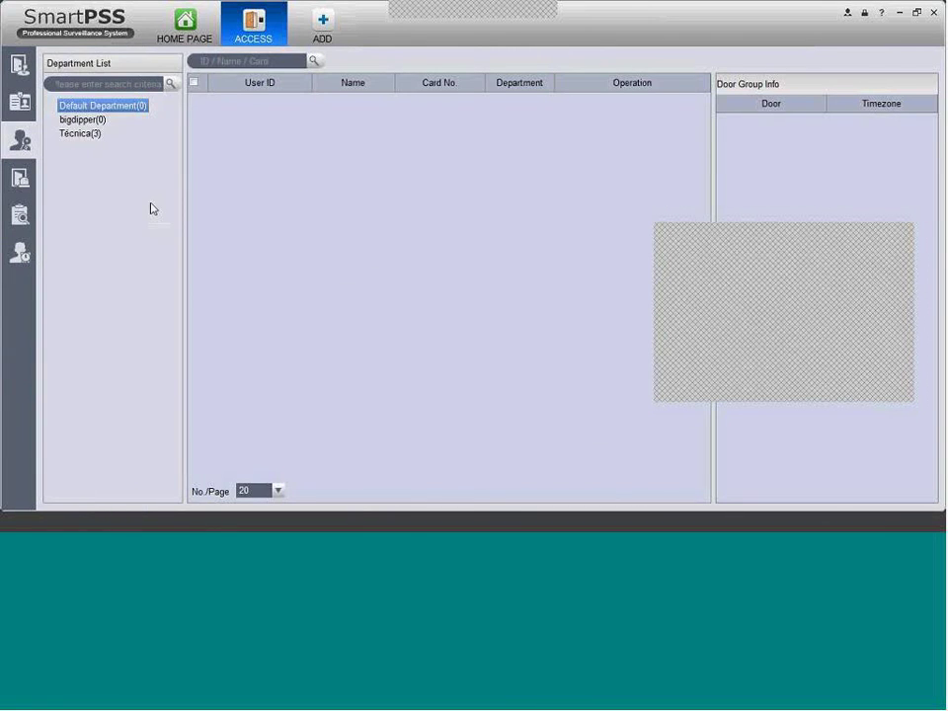
click(93, 132)
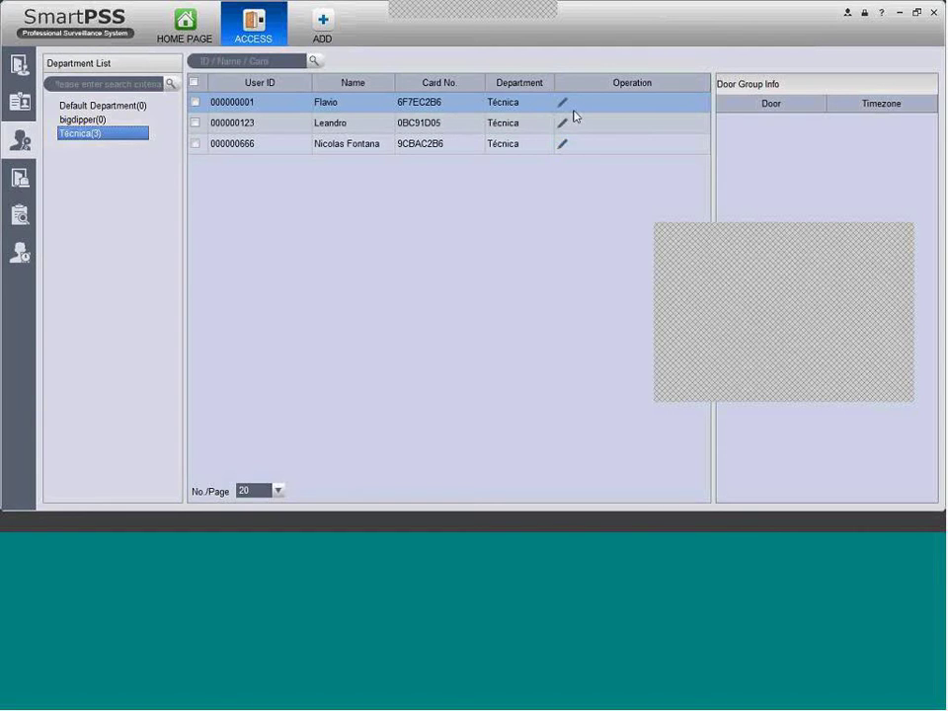
click(533, 122)
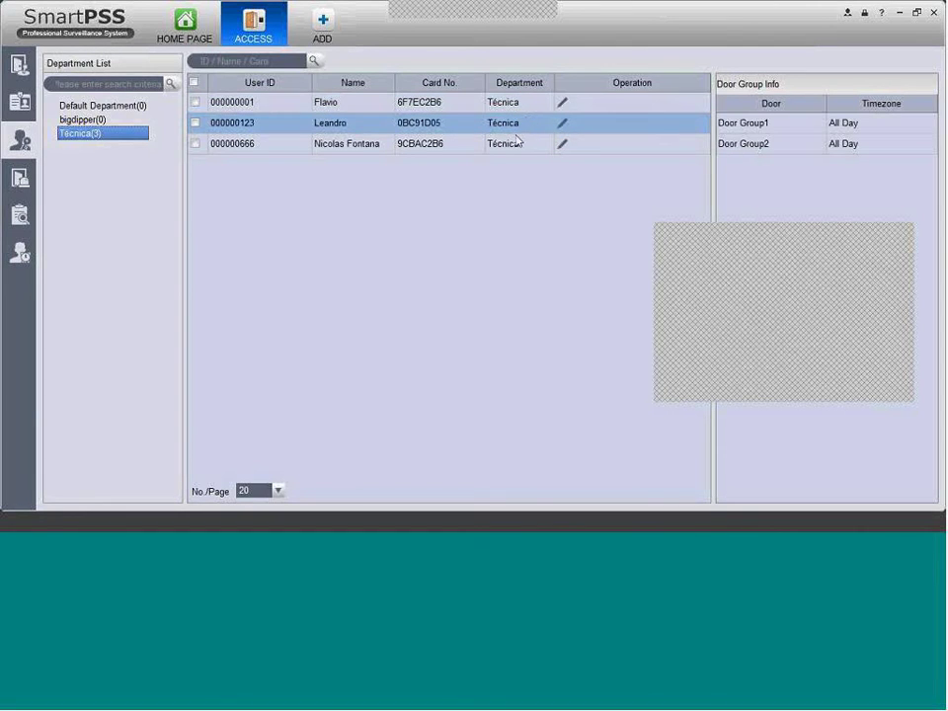
click(505, 109)
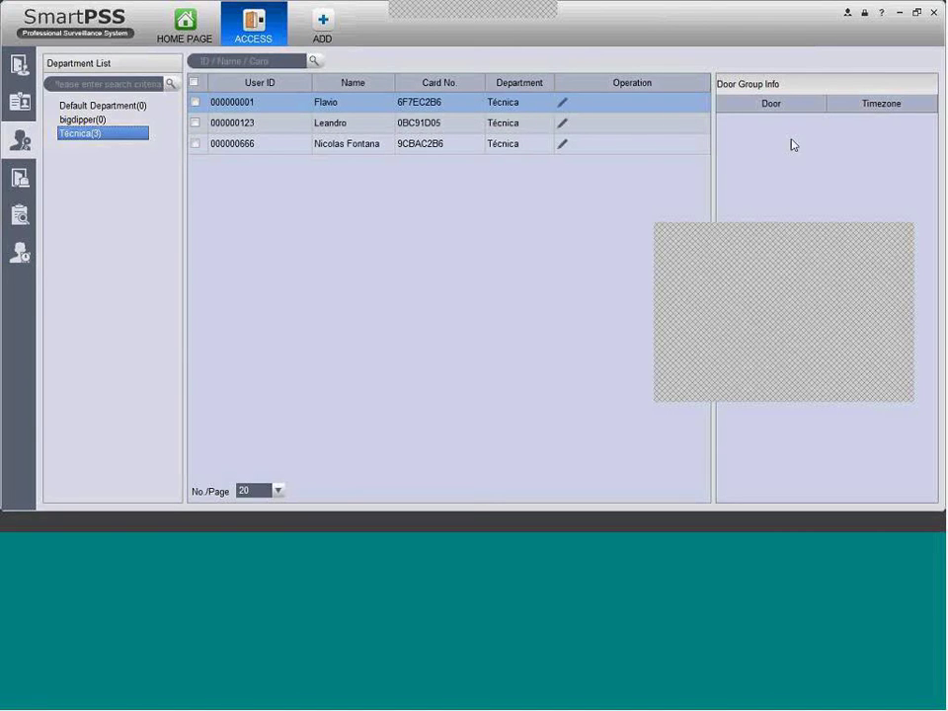
click(480, 123)
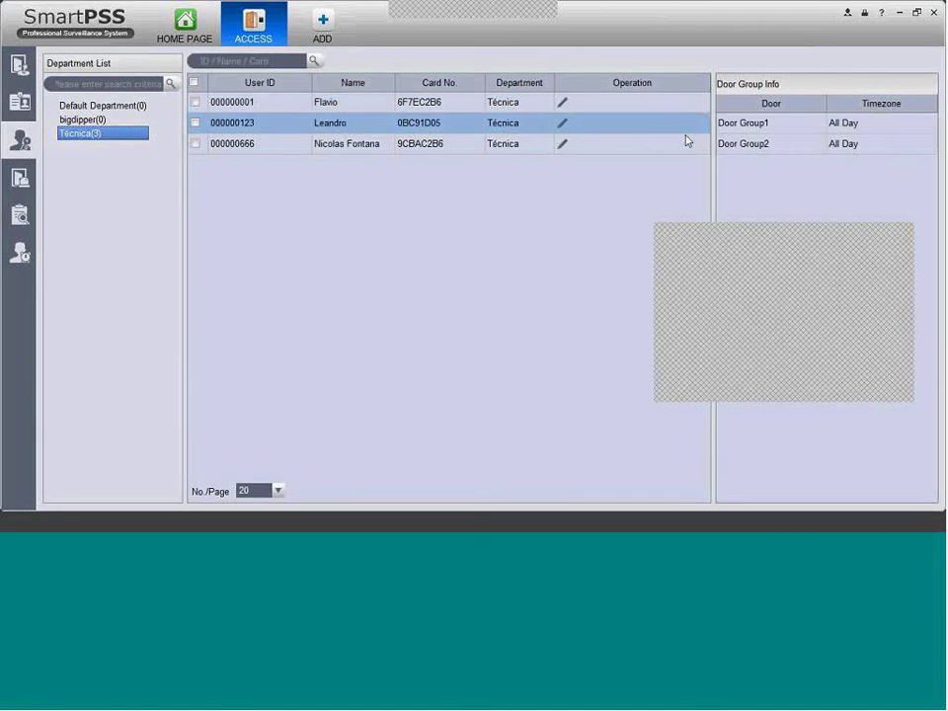
click(865, 150)
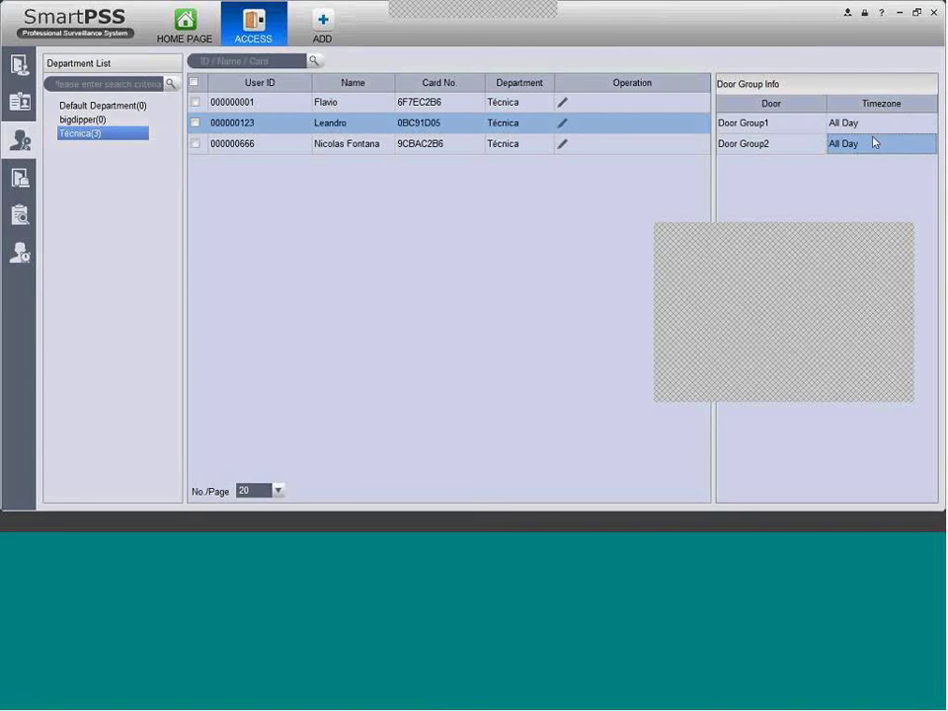
click(398, 144)
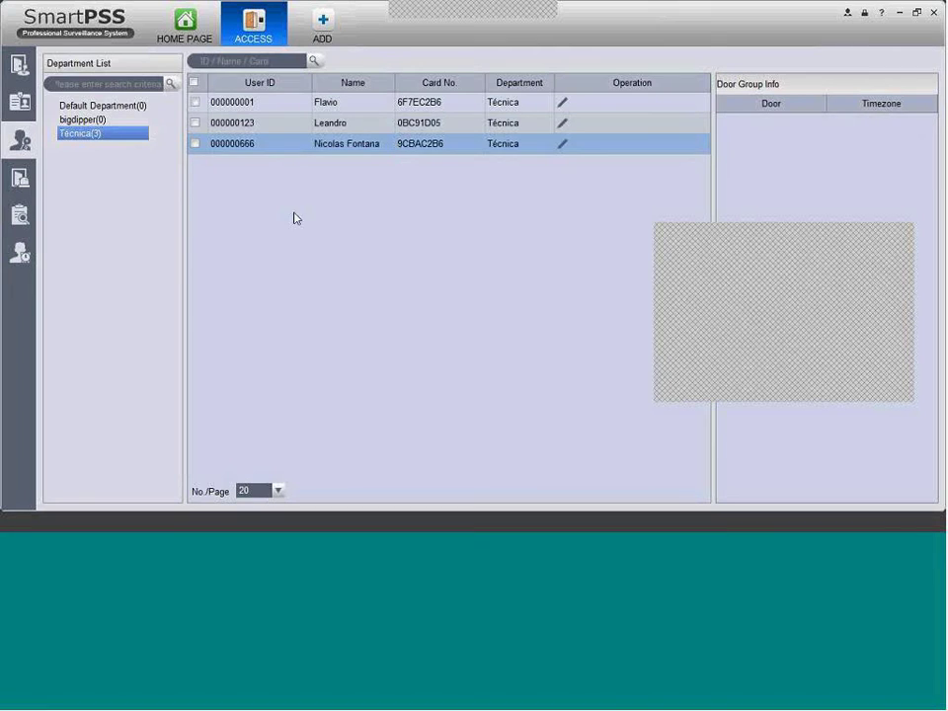
Step: Review the First Card Unlock, Multi-card Unlock and Anti-passback settings pages
mouse_move(29, 183)
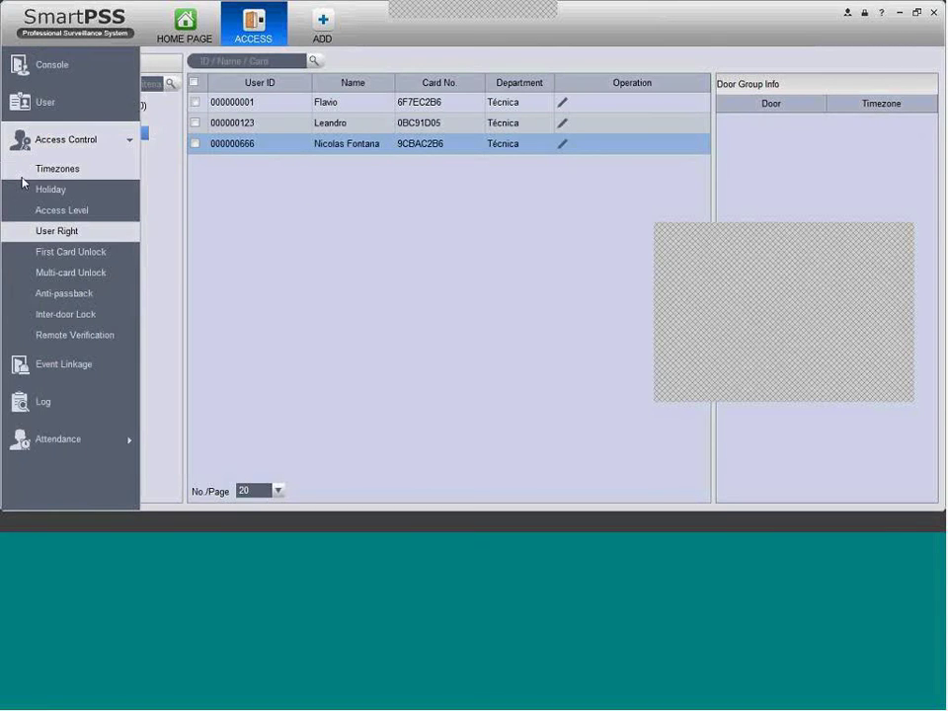
click(77, 259)
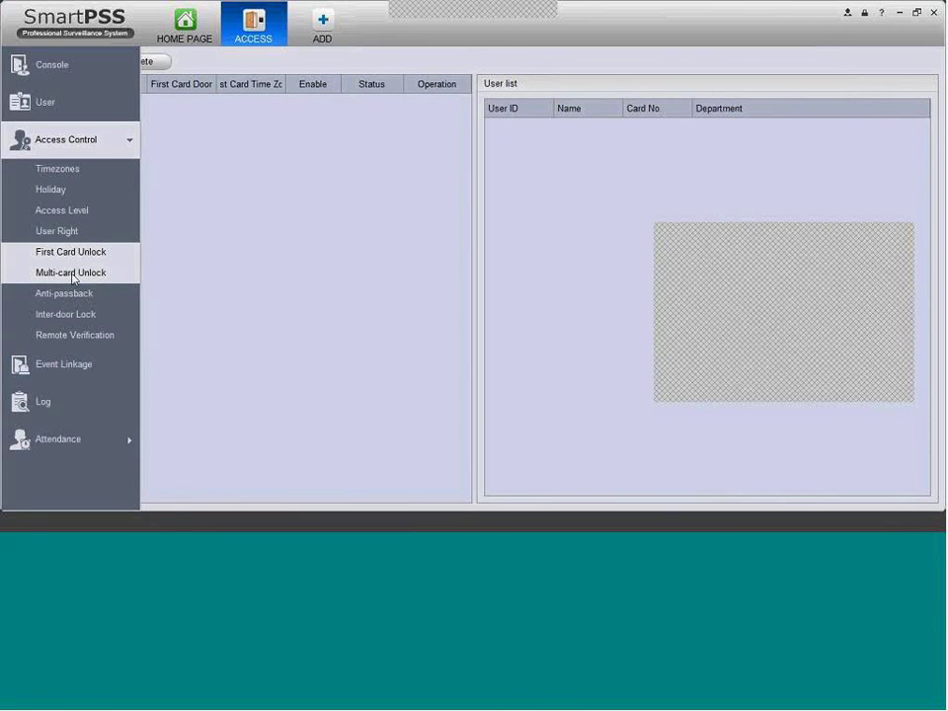
click(84, 274)
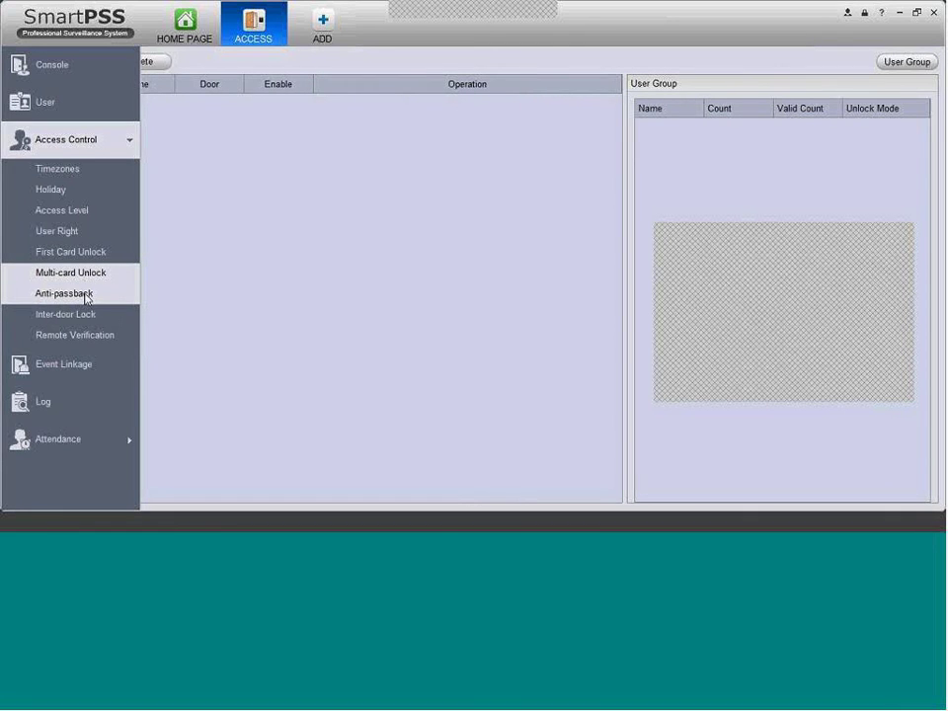
click(85, 295)
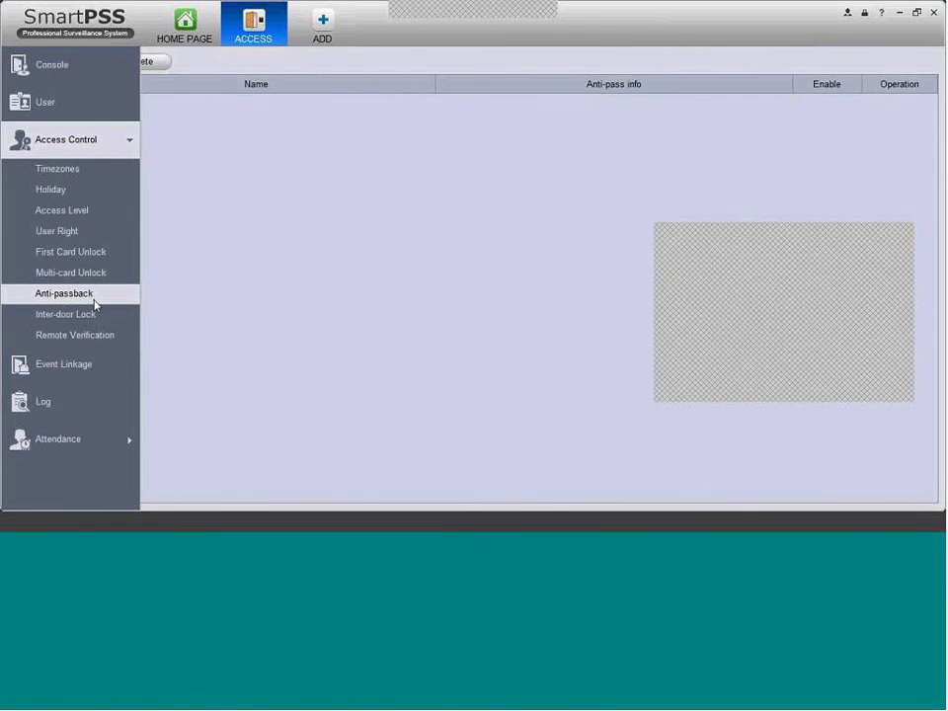
Step: Open Inter-door Lock, examine the device choices for a new inter-lock entry, and cancel the form
click(96, 316)
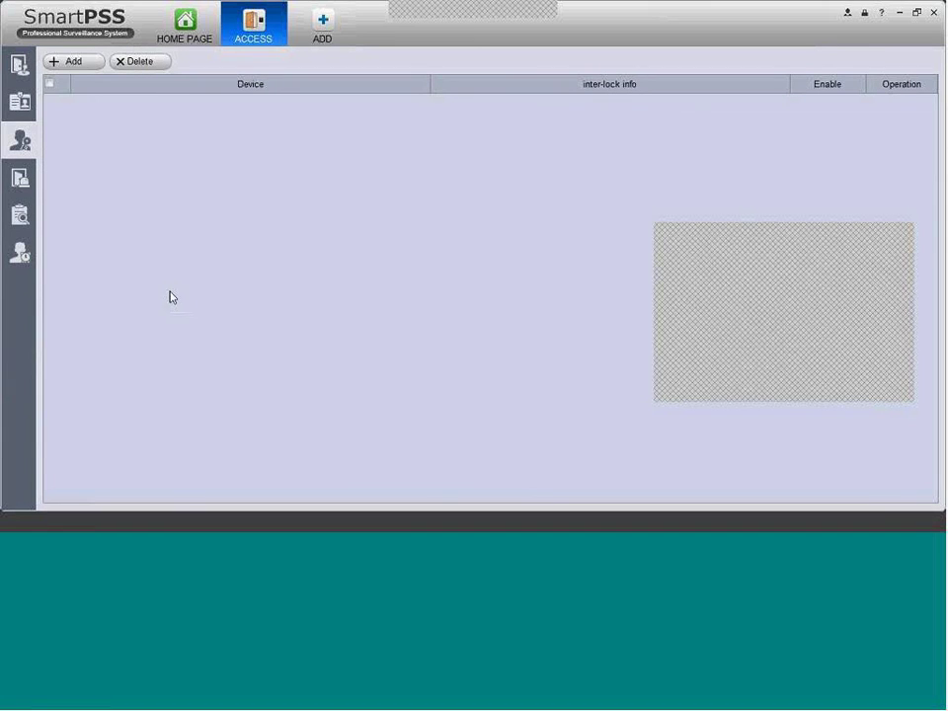
mouse_move(40, 144)
click(72, 63)
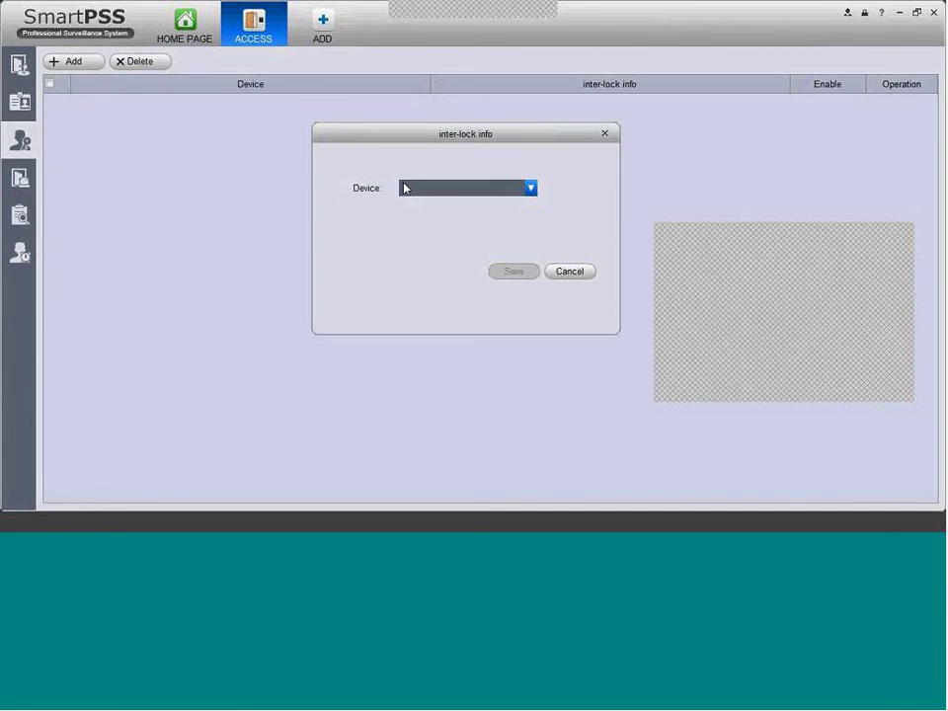
click(531, 190)
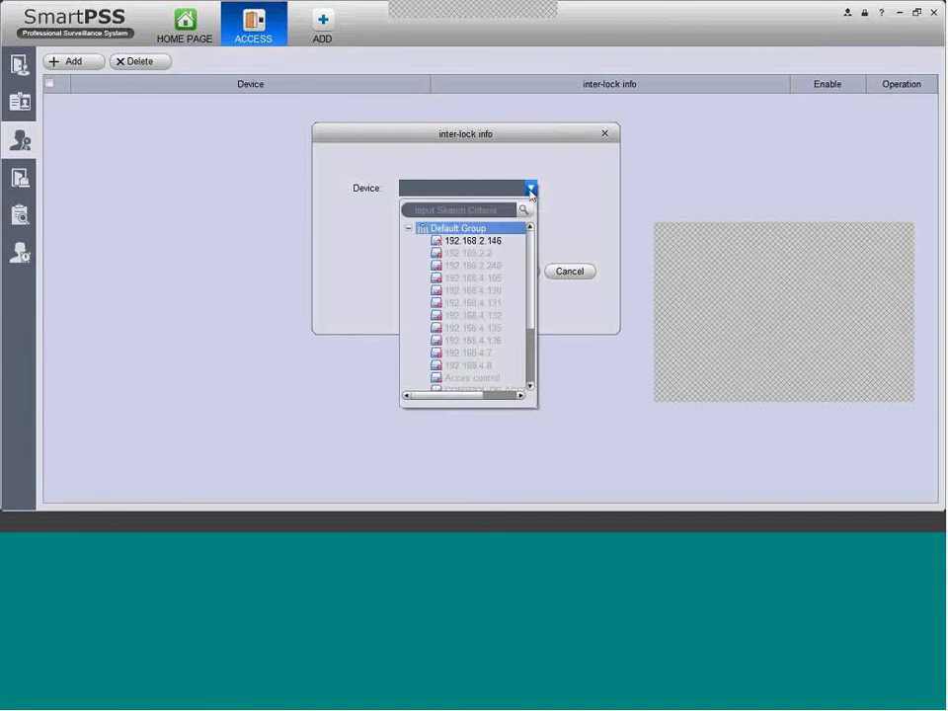
click(570, 271)
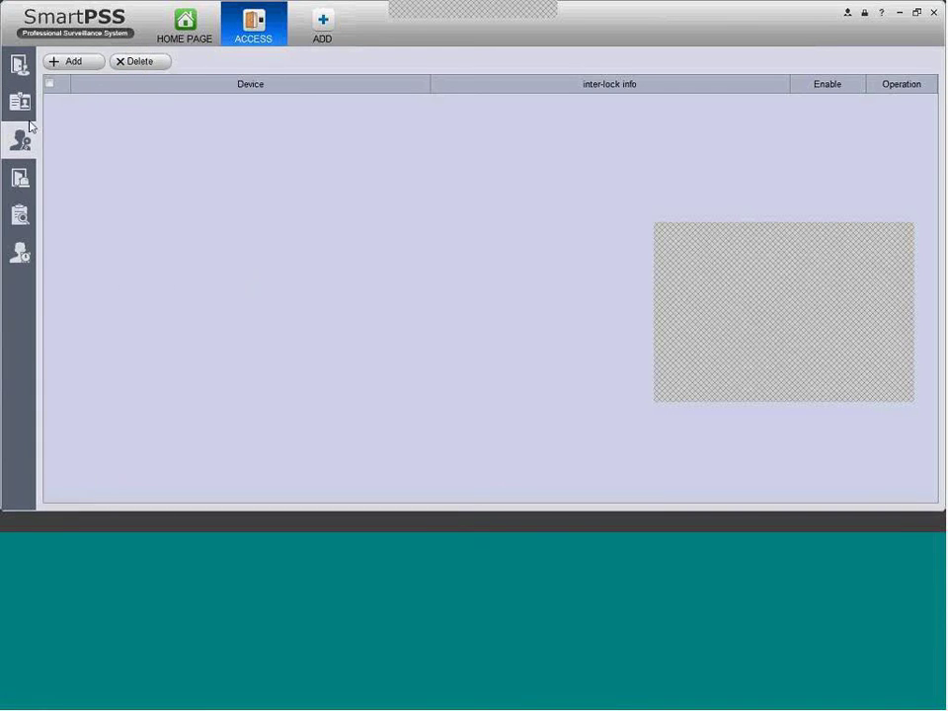
Step: Open Remote Verification and inspect the existing verification entry
mouse_move(24, 139)
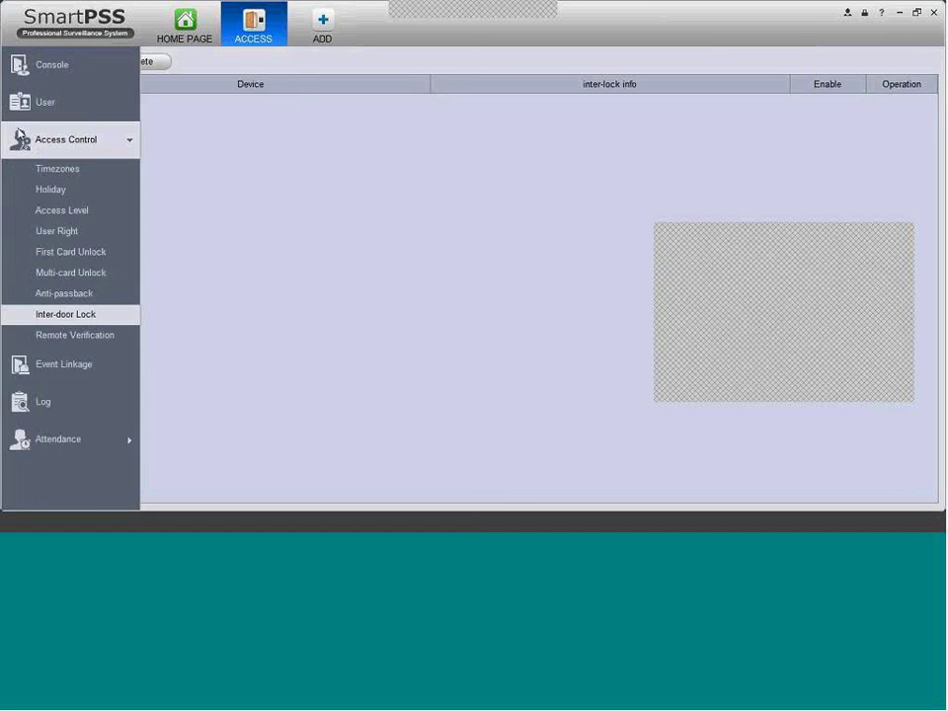
click(79, 338)
click(209, 111)
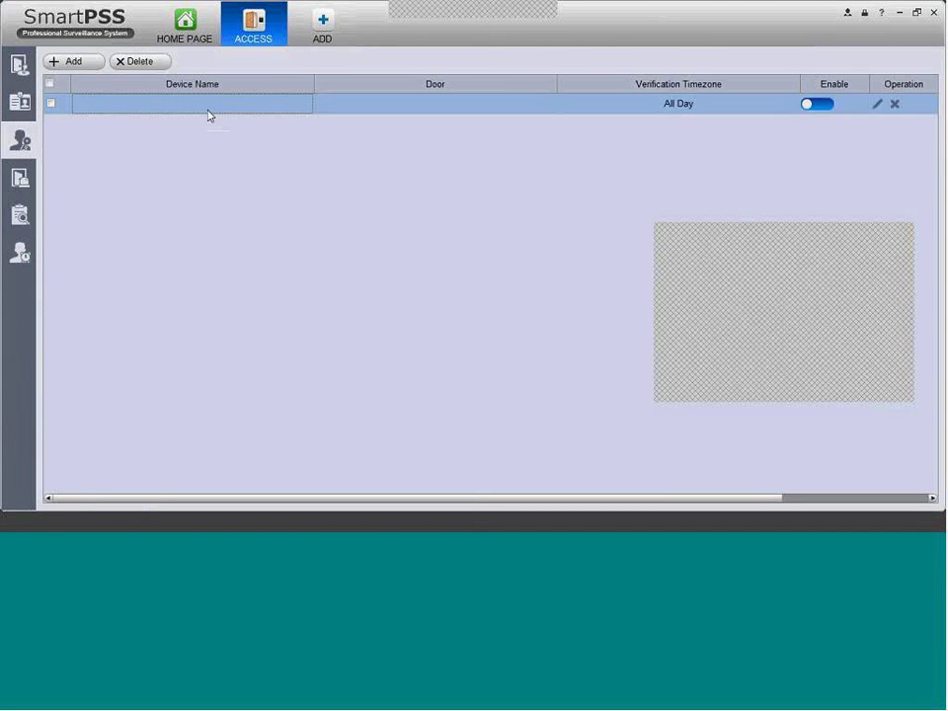
Step: Open Event Linkage, start a new scheme, and examine the event choices for the Abnormal Event type
mouse_move(18, 148)
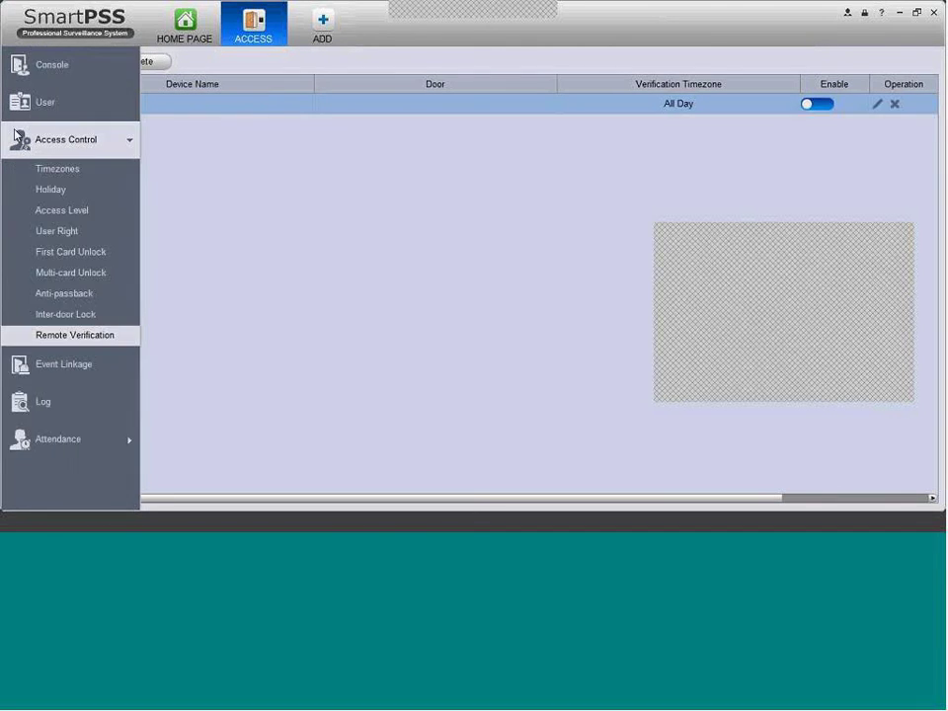
click(87, 373)
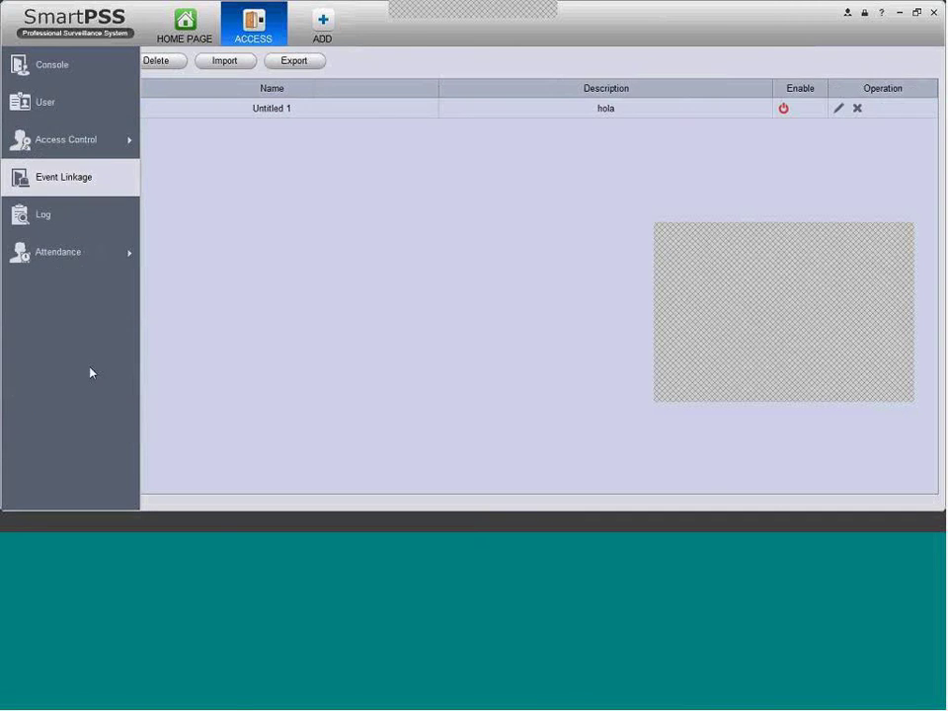
click(87, 61)
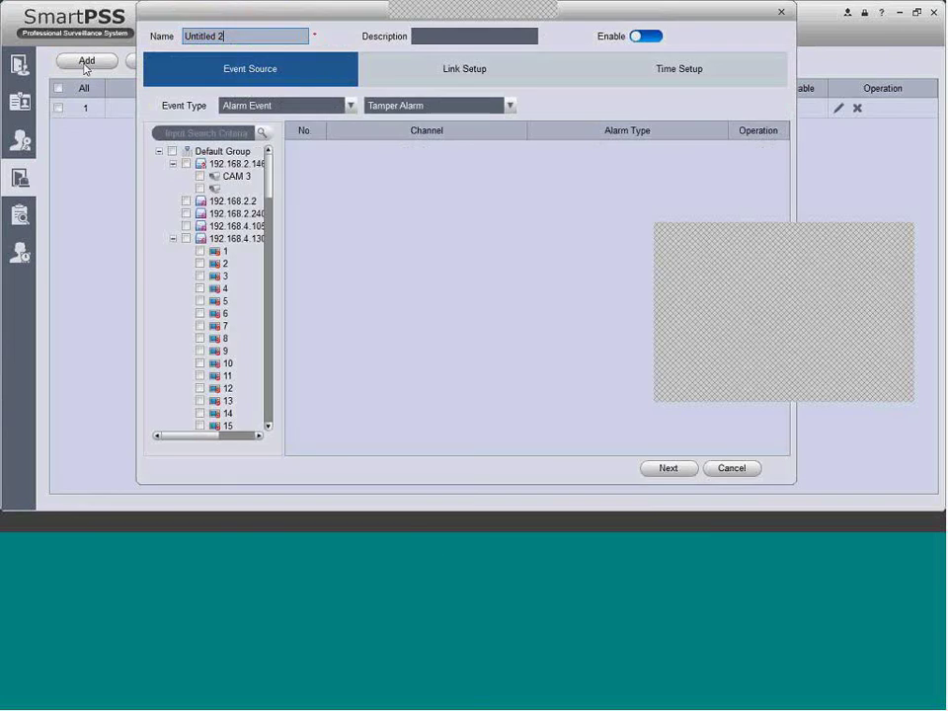
click(350, 106)
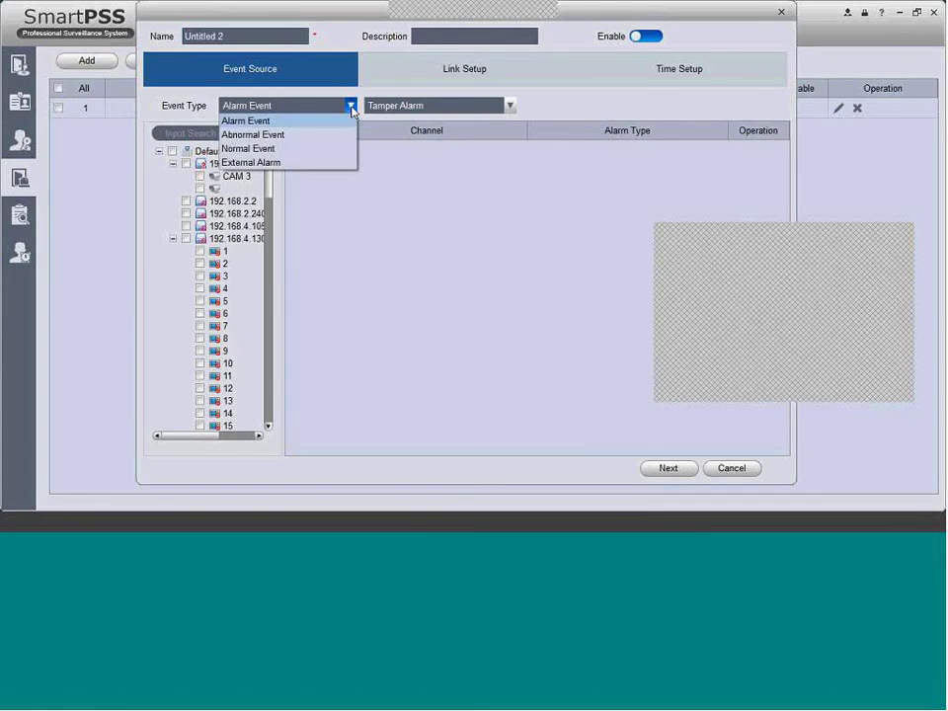
click(282, 136)
click(511, 105)
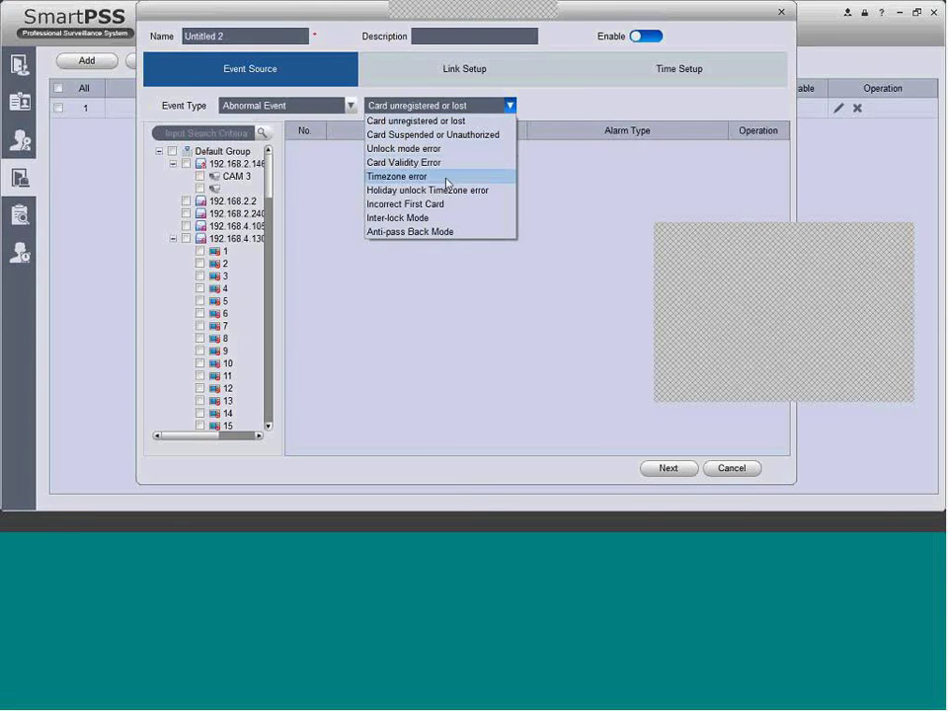
Step: Review the event choices offered for the Alarm Event and Normal Event types in the new scheme
click(351, 106)
click(247, 121)
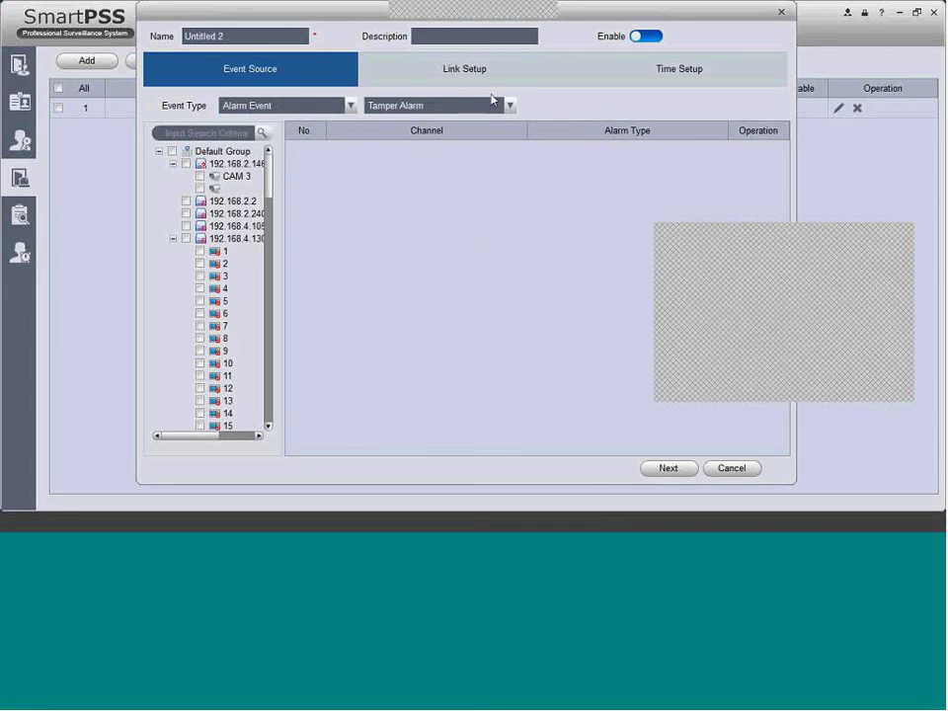
click(510, 105)
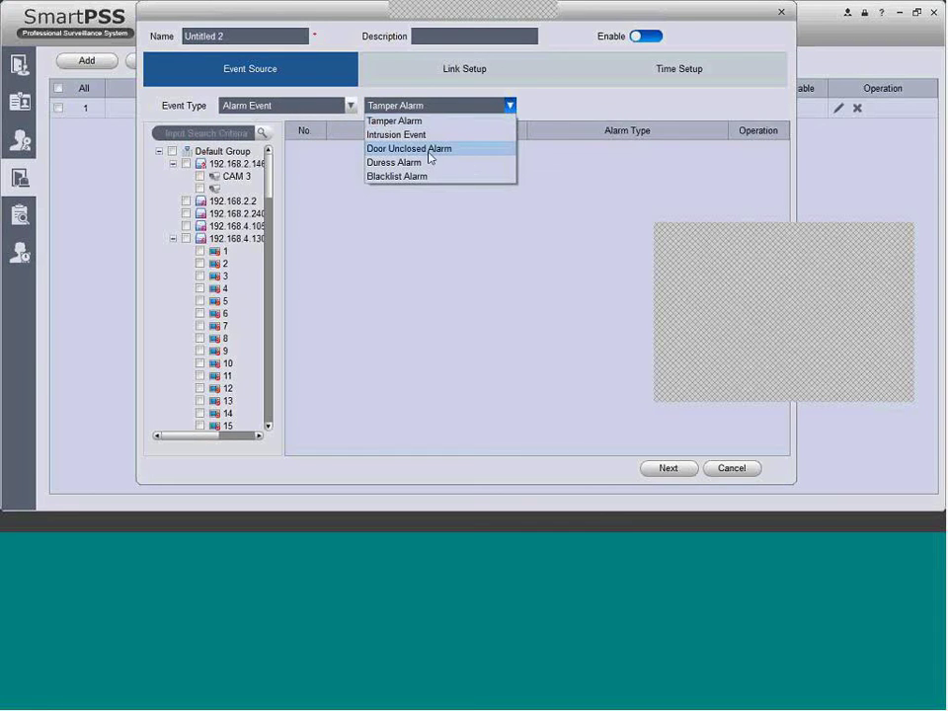
click(327, 148)
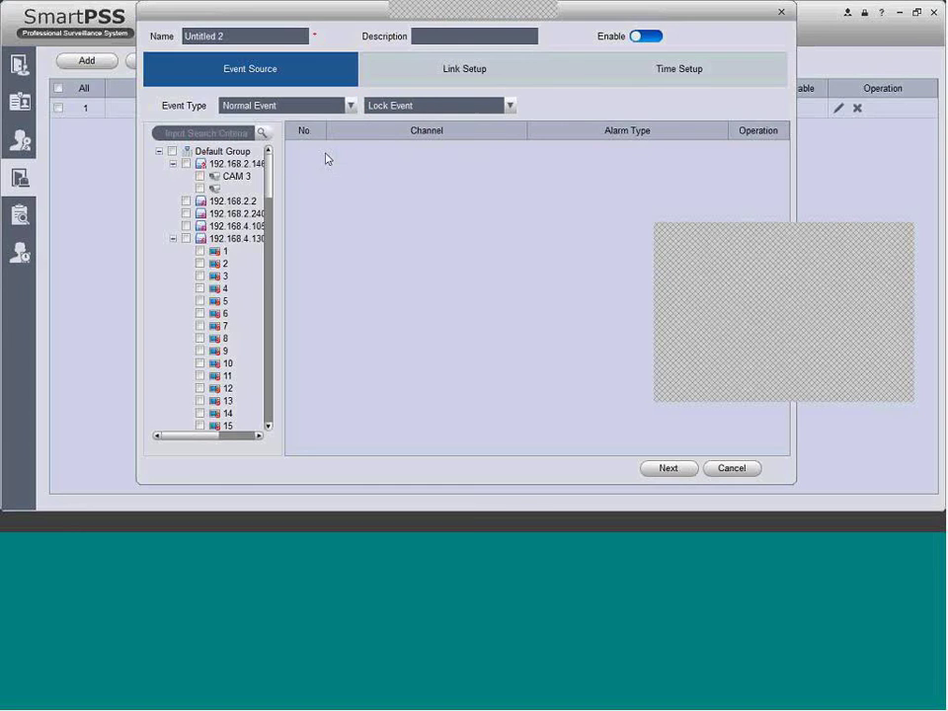
click(509, 105)
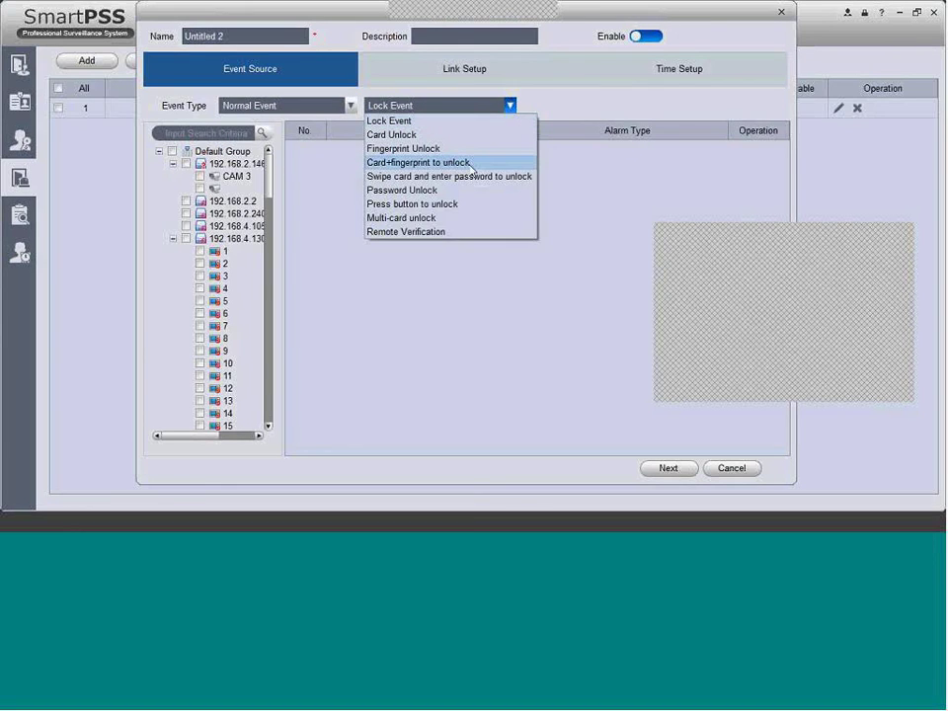
Step: Switch the event type to External Alarm, examine the available alarm inputs, and cancel the new scheme
click(345, 105)
click(319, 166)
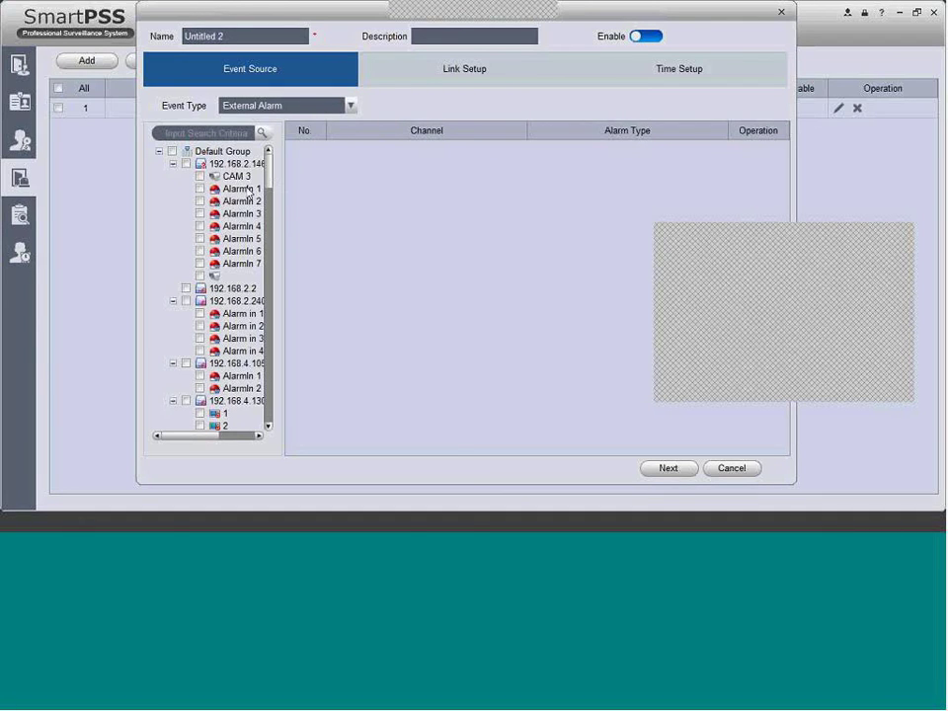
mouse_move(269, 176)
mouse_down()
mouse_move(269, 195)
mouse_move(269, 156)
mouse_move(269, 198)
mouse_move(268, 165)
mouse_up()
click(353, 105)
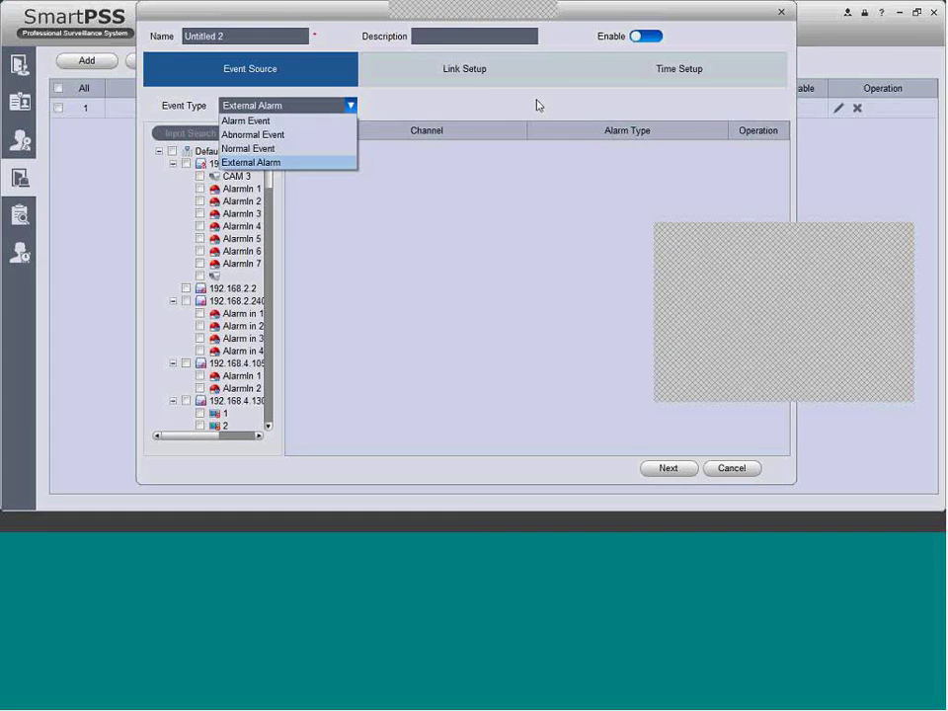
drag(535, 104, 557, 112)
click(803, 20)
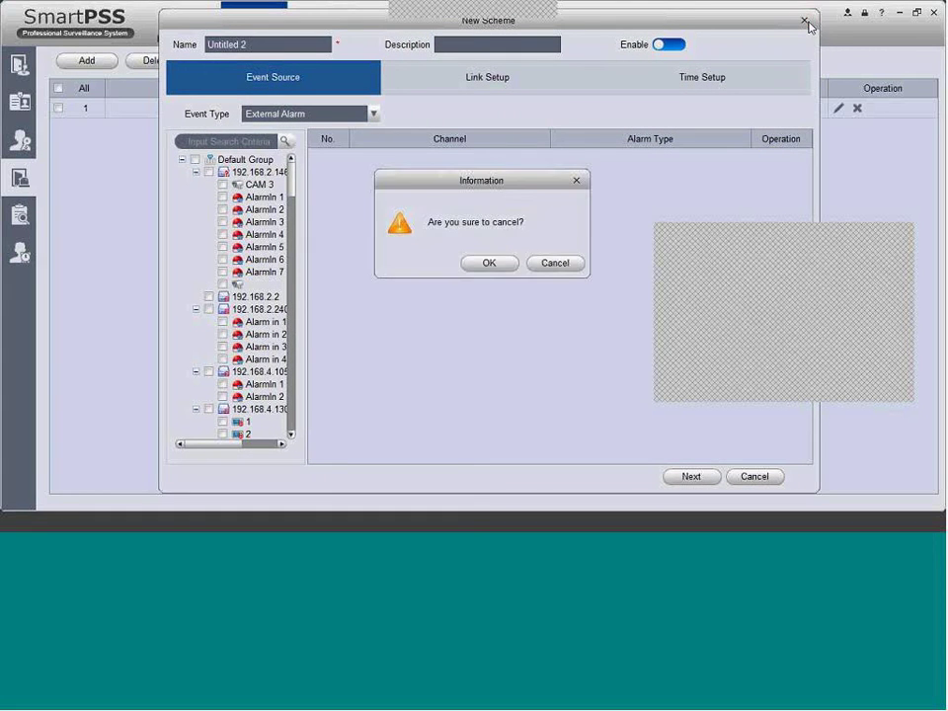
click(491, 263)
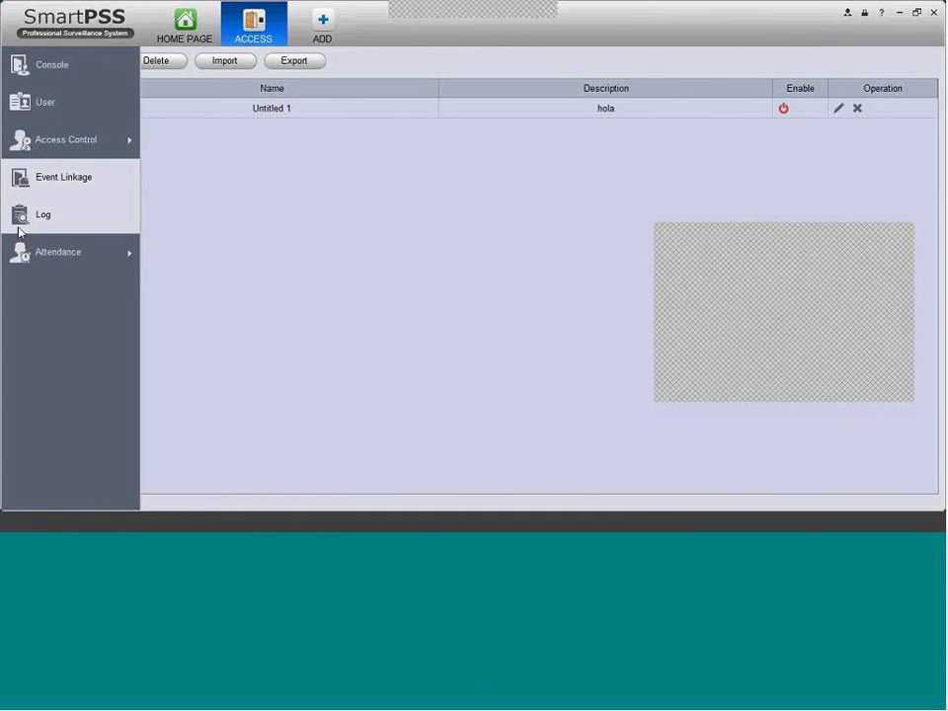
Step: Search the access log for all devices and events, and inspect the Device Offline, Always Close and Remotely locked door entries
click(37, 223)
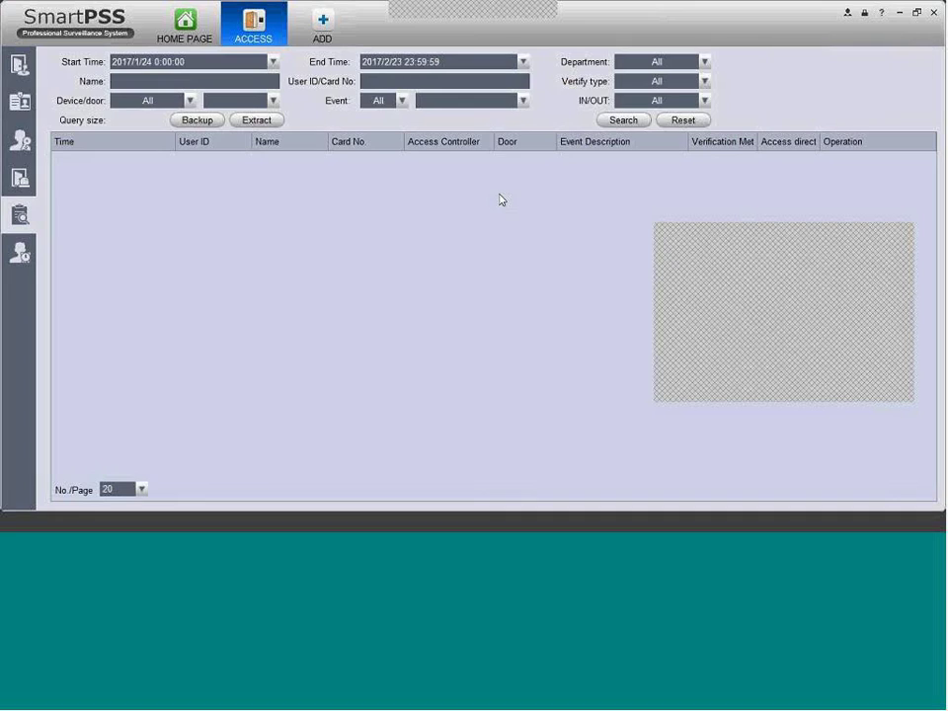
click(621, 120)
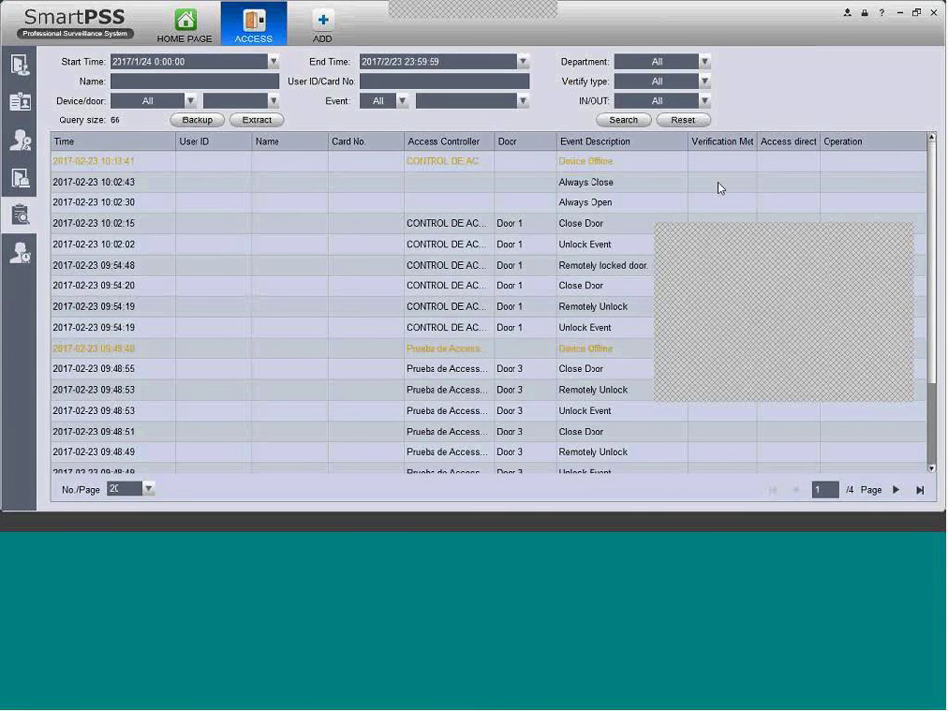
click(521, 164)
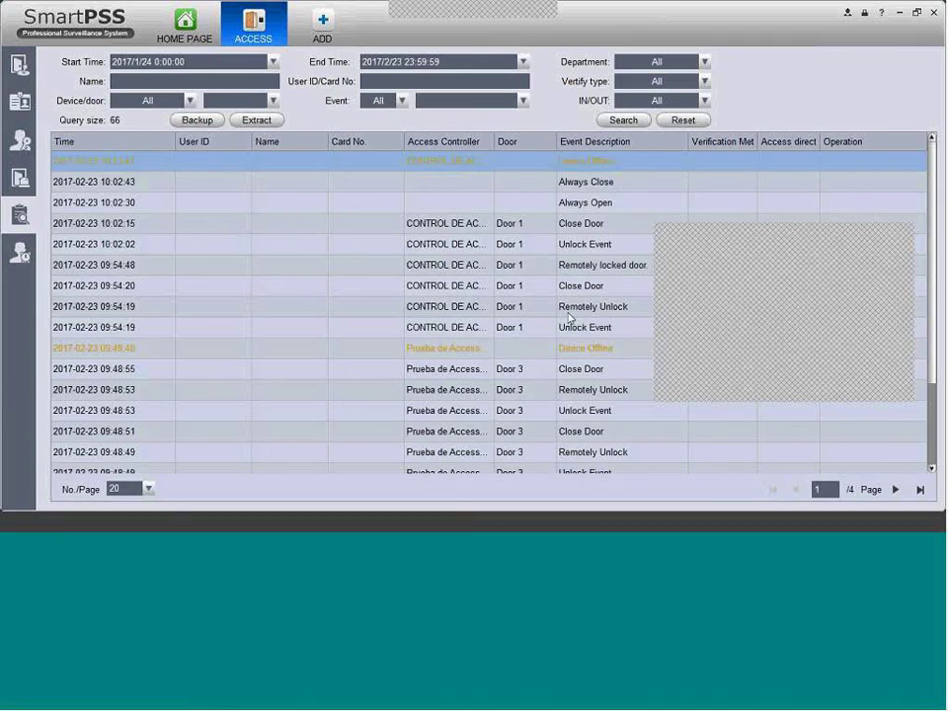
click(574, 351)
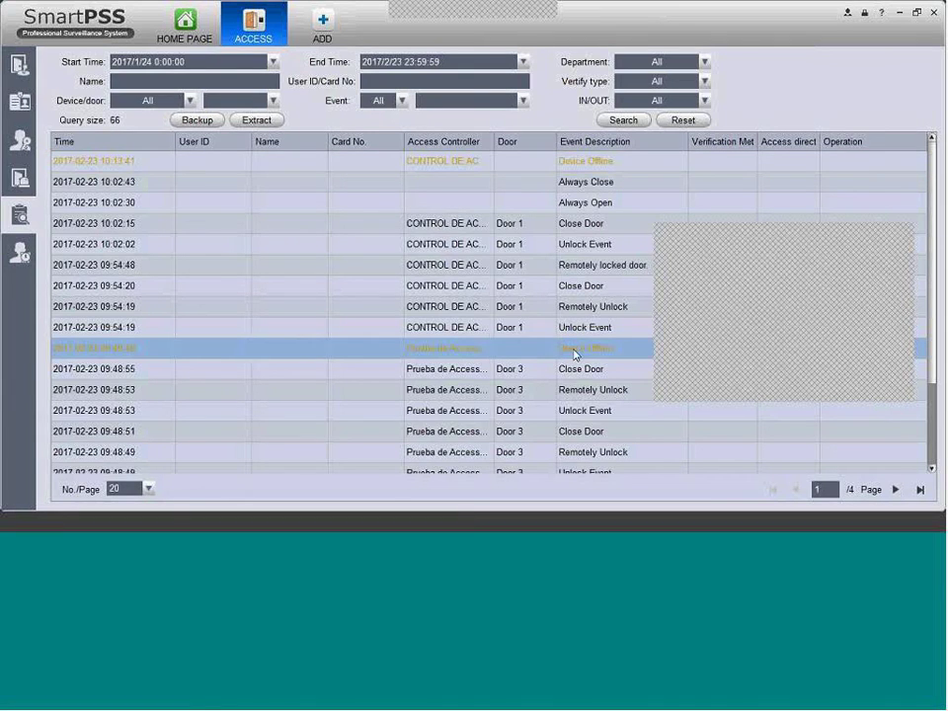
click(584, 168)
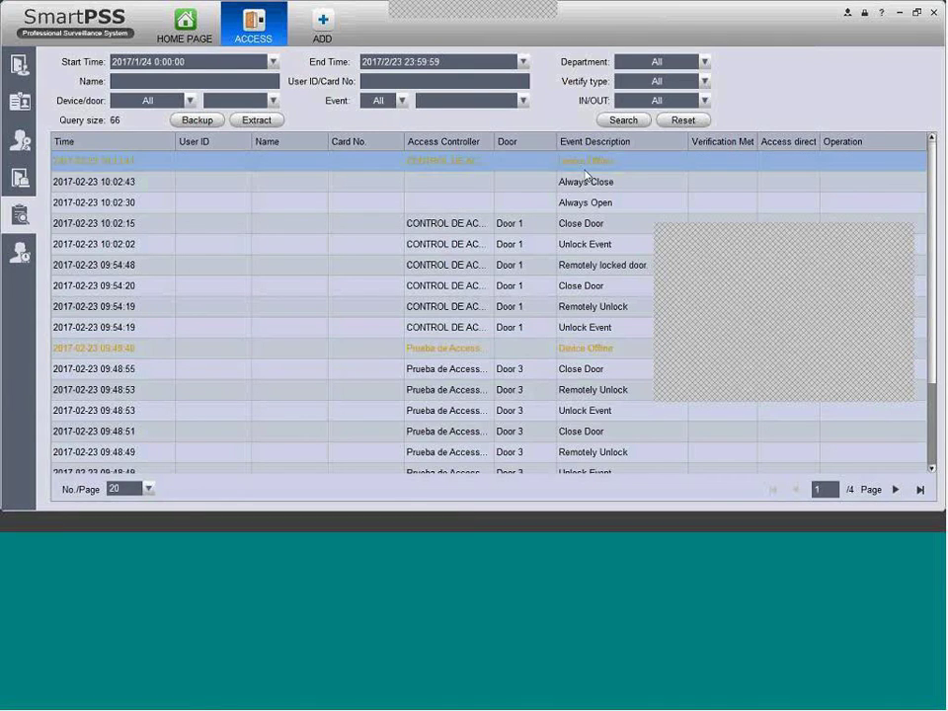
click(591, 185)
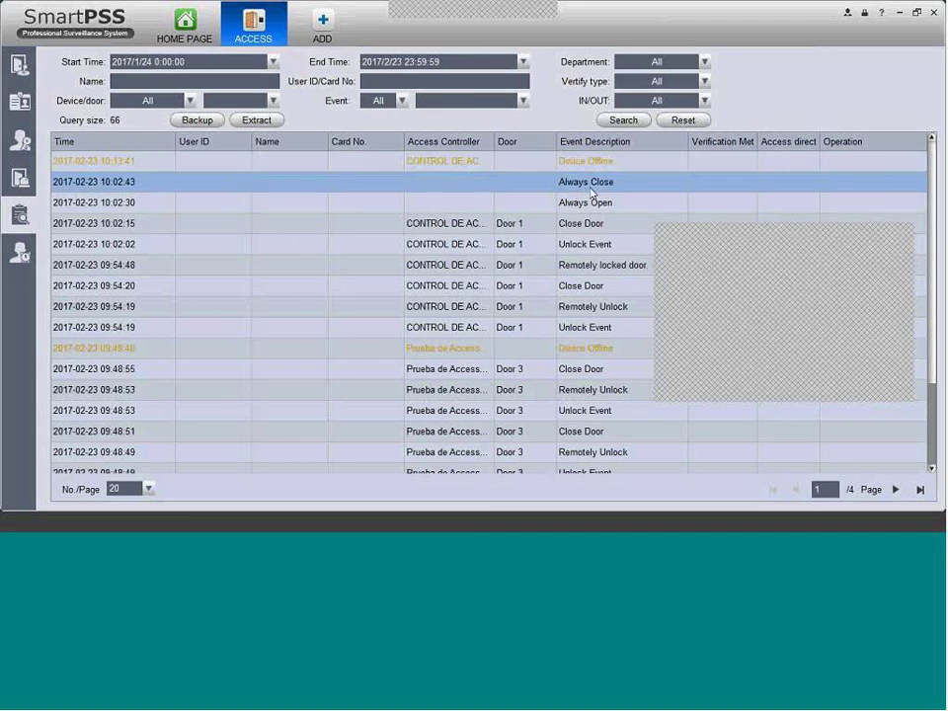
click(587, 267)
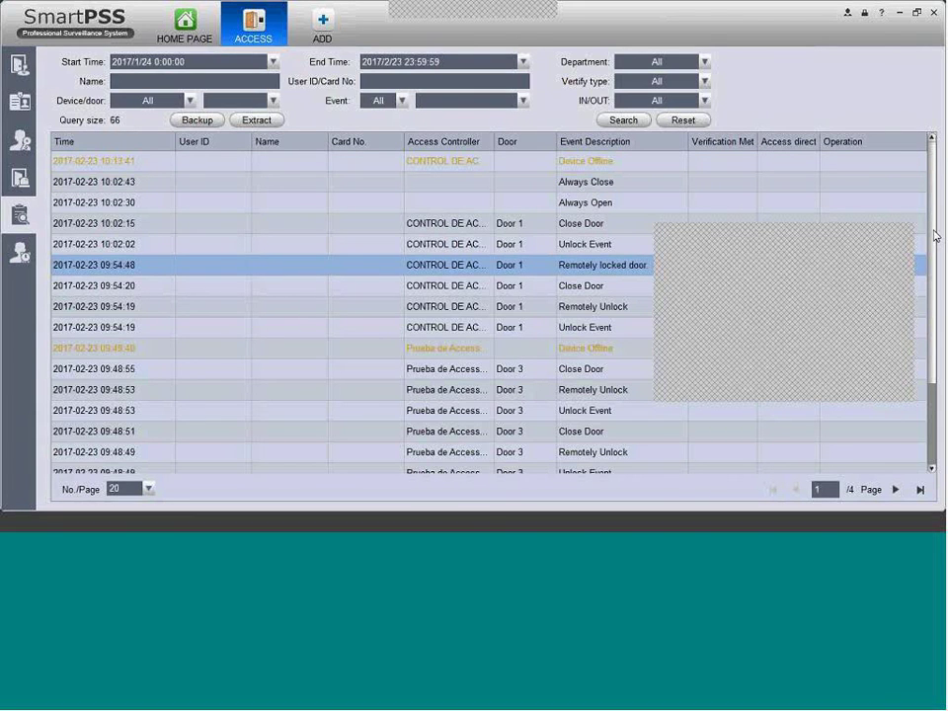
scroll(935, 235, down, 2)
scroll(935, 235, up, 1)
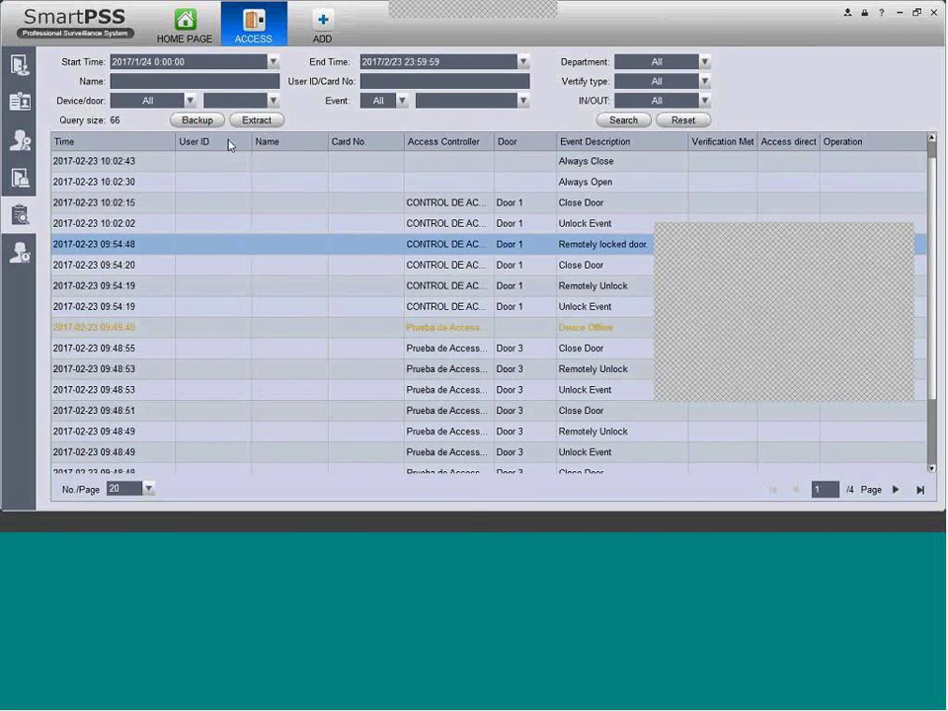
Step: Open Attendance Setting and review the Attendance Device, Attendance Timezone, Attendance Shift and Holiday pages
mouse_move(24, 247)
mouse_move(86, 263)
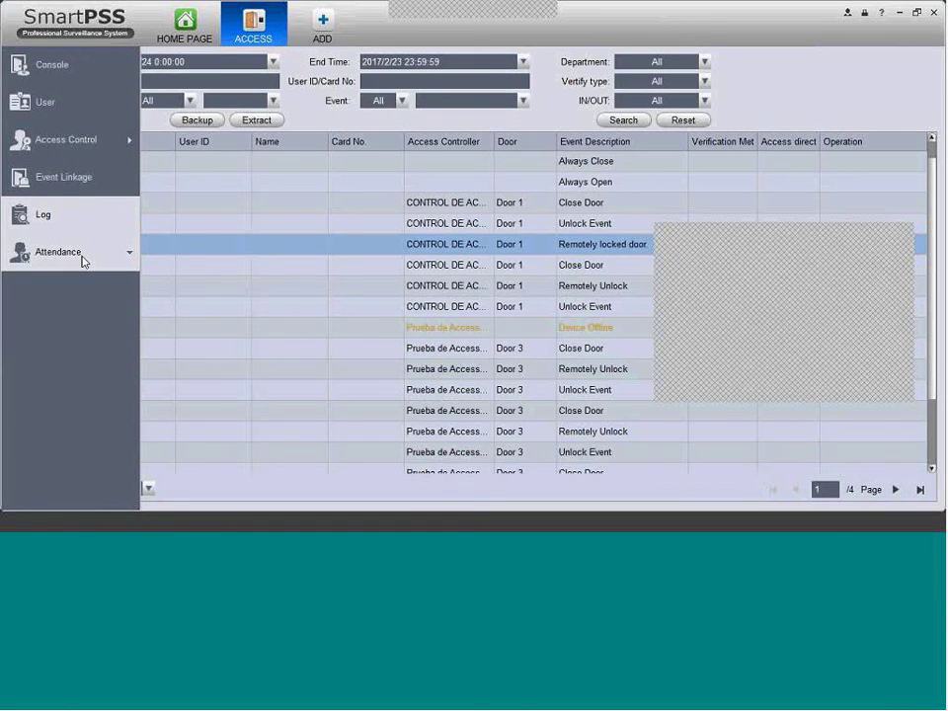
click(84, 261)
click(40, 259)
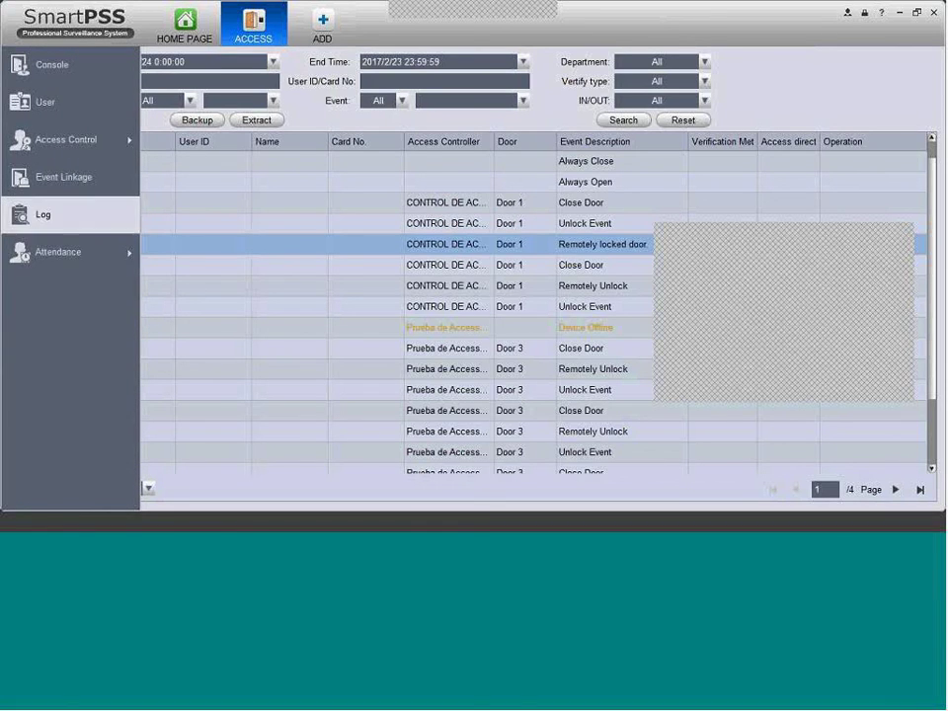
click(39, 259)
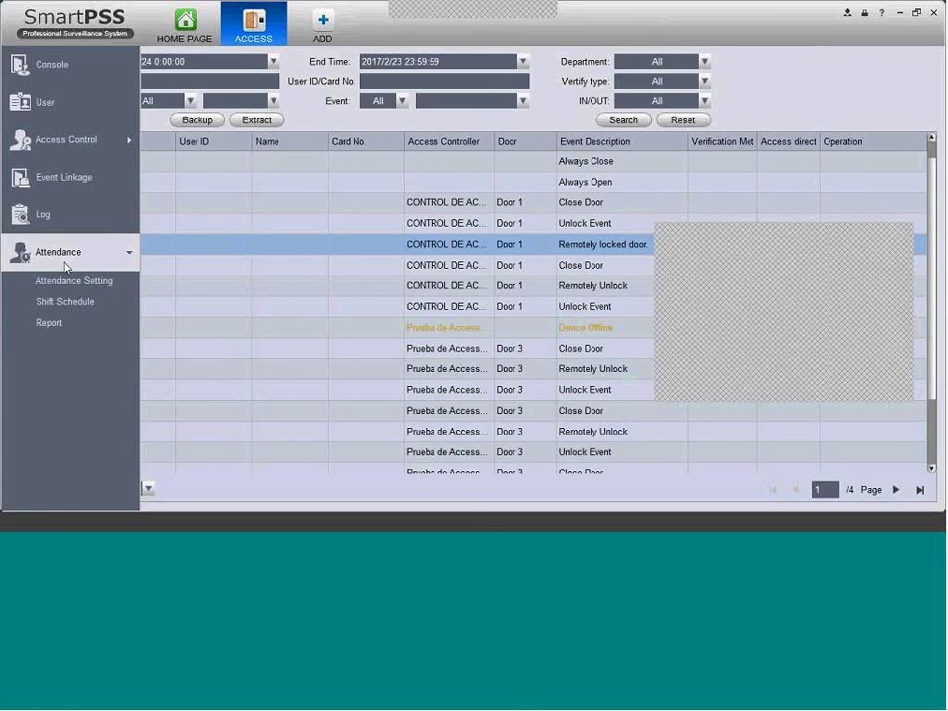
click(74, 281)
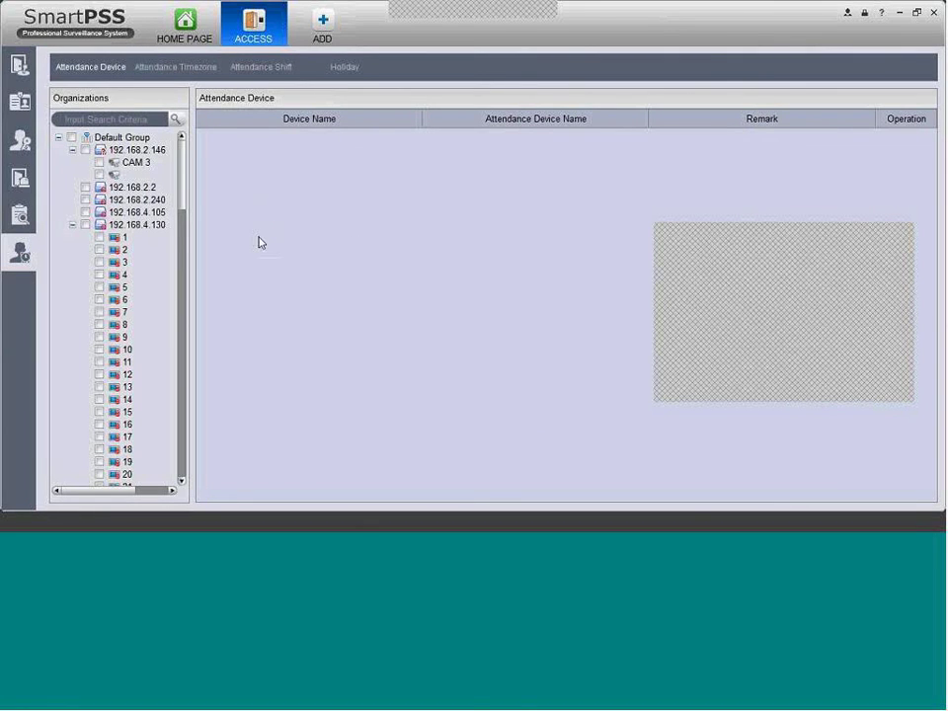
click(174, 66)
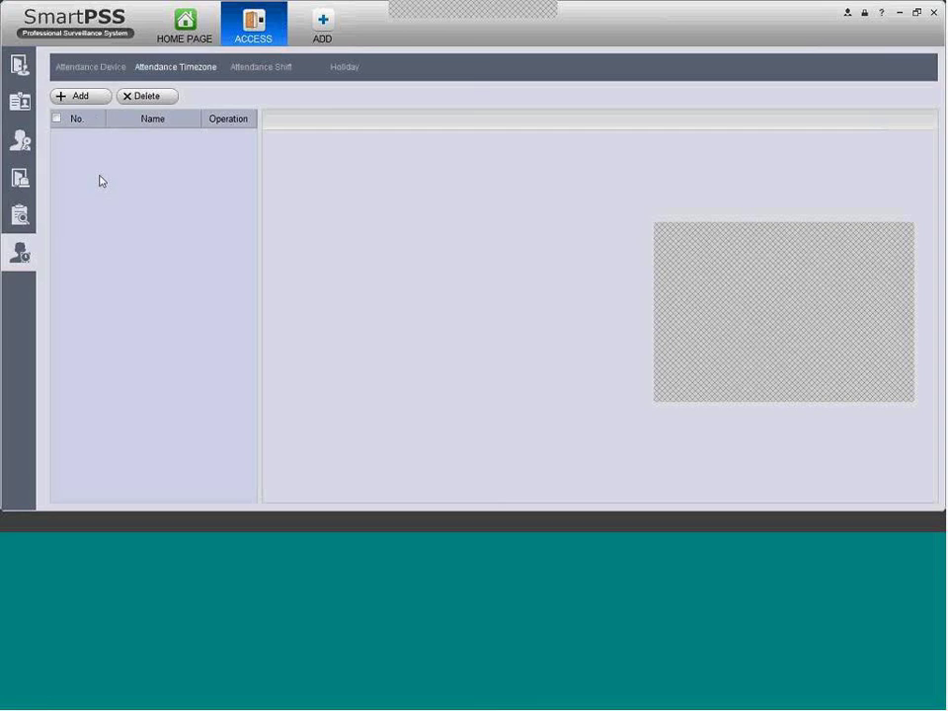
click(266, 71)
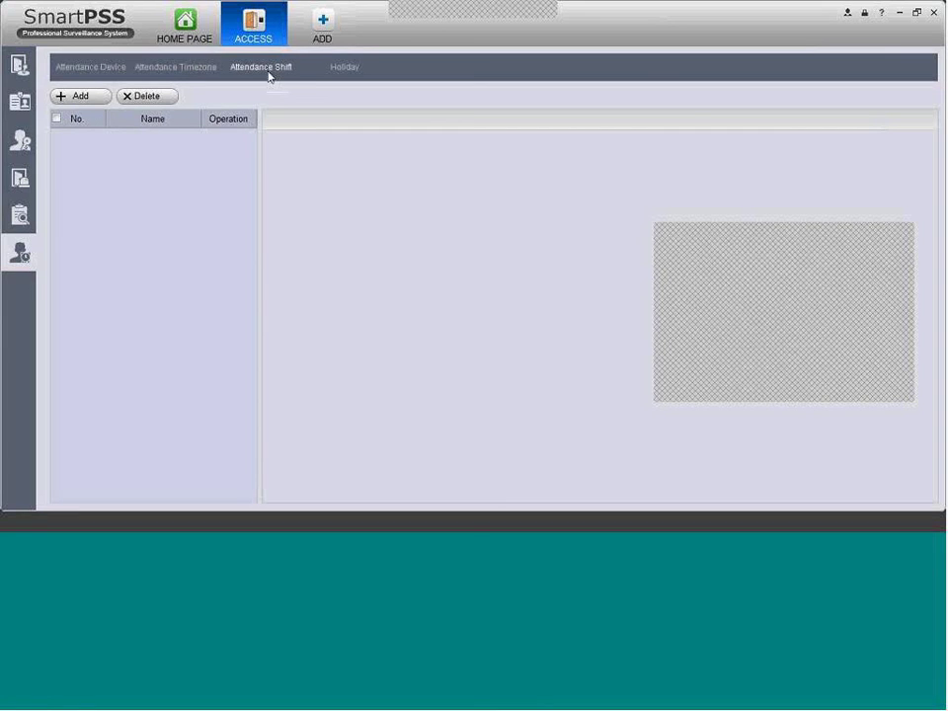
click(341, 69)
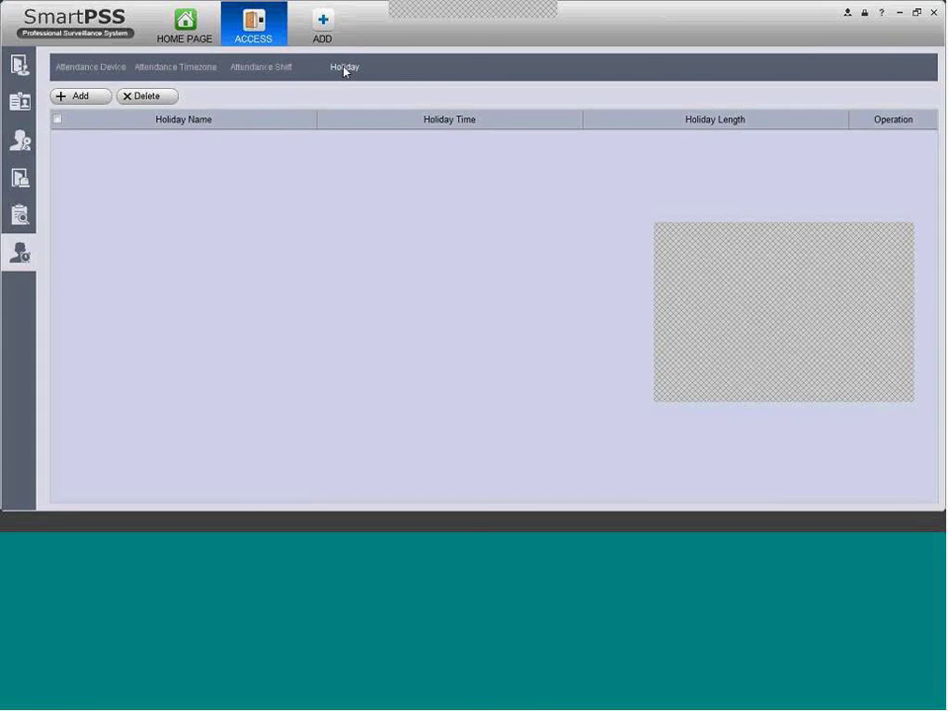
Step: Open the attendance Shift Schedule and select February 6 in the 2017-02 calendar
mouse_move(24, 261)
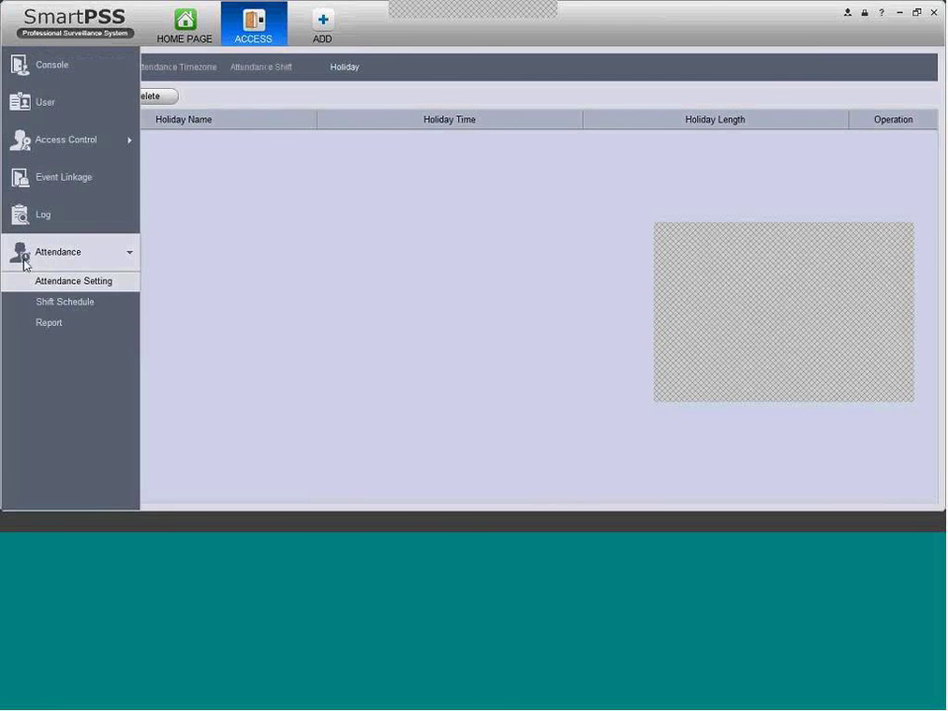
click(114, 310)
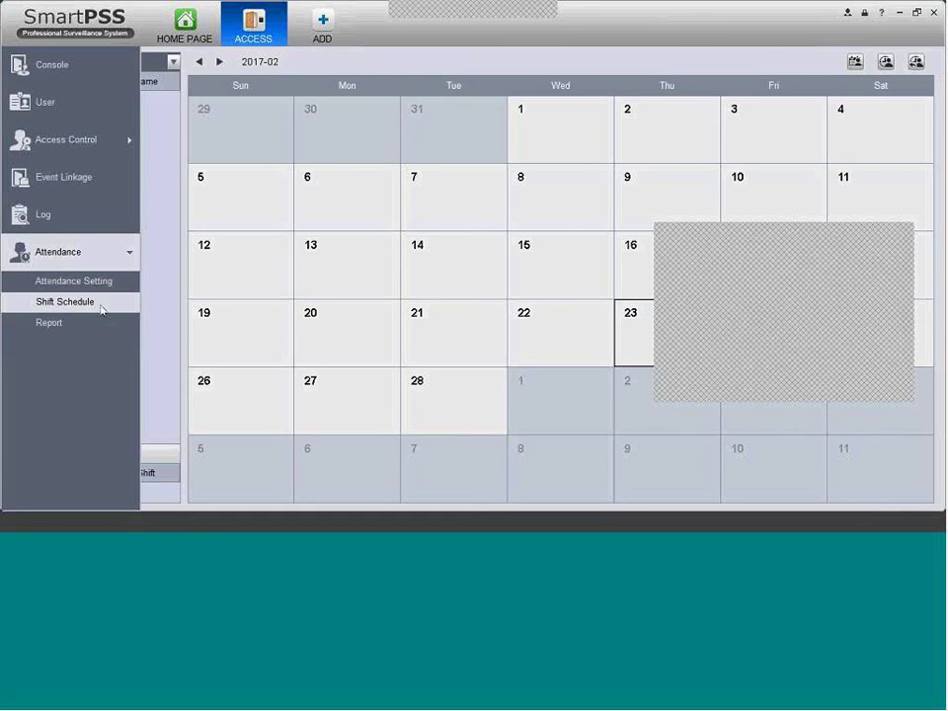
click(309, 216)
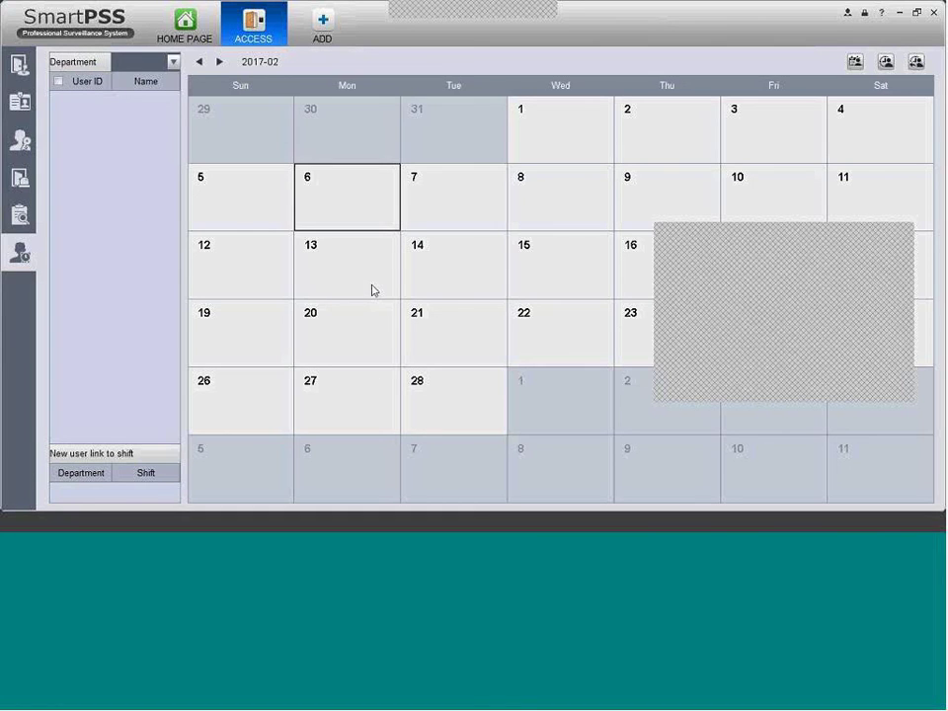
Step: Open the attendance Report, search the statistics for all departments, and dismiss the resulting message
mouse_move(15, 195)
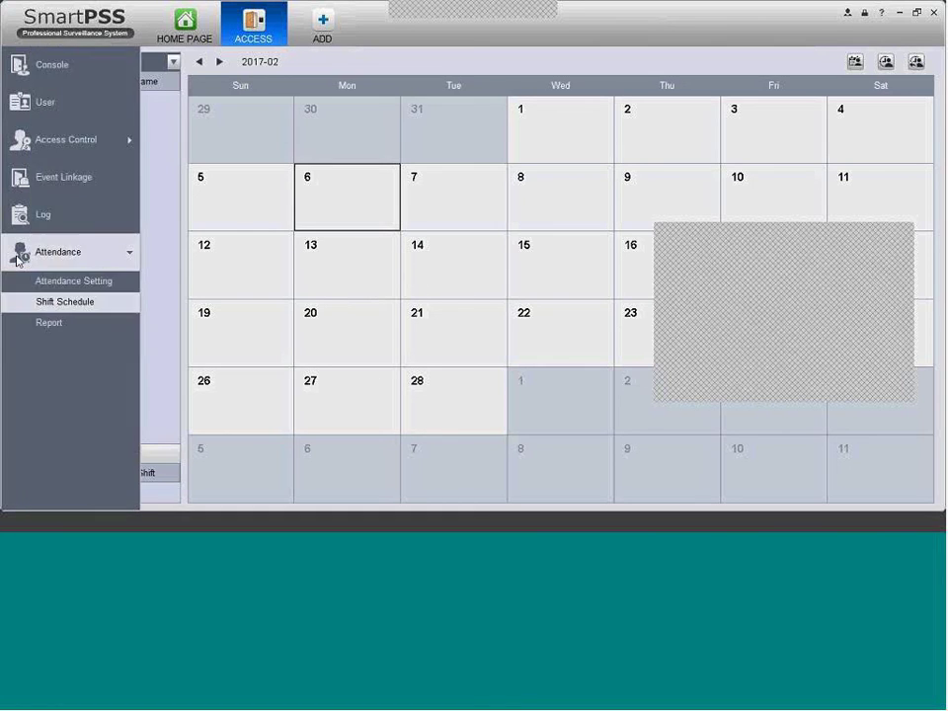
click(48, 322)
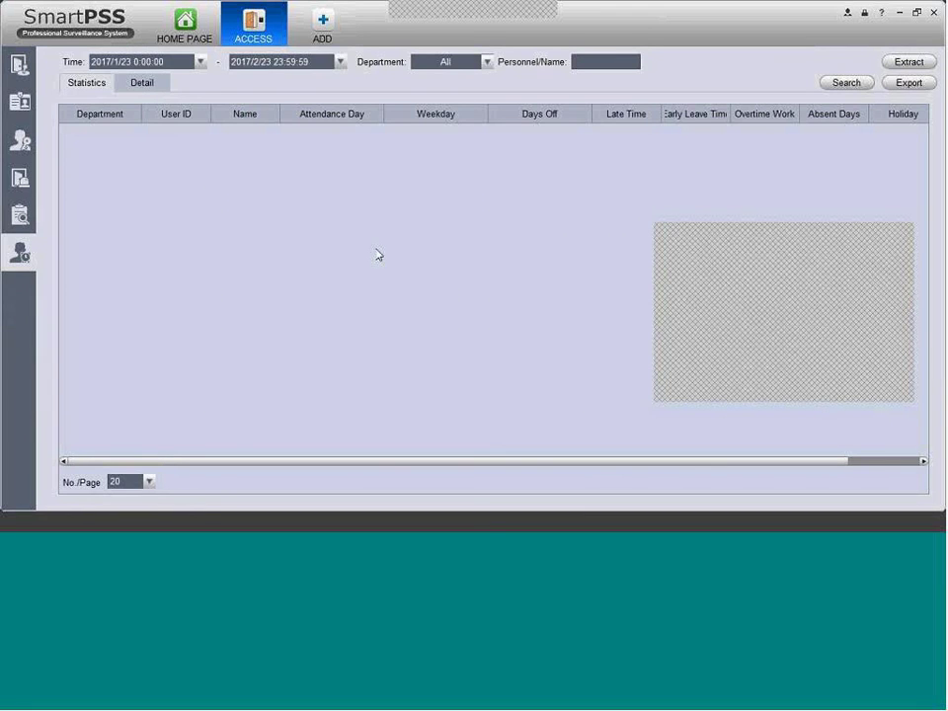
click(849, 81)
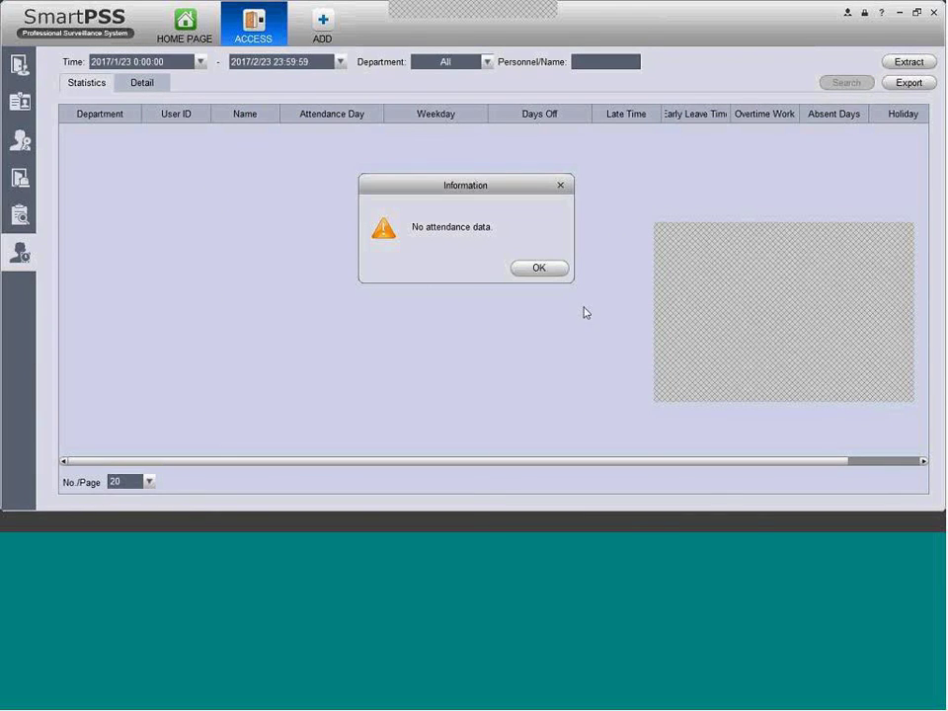
click(542, 270)
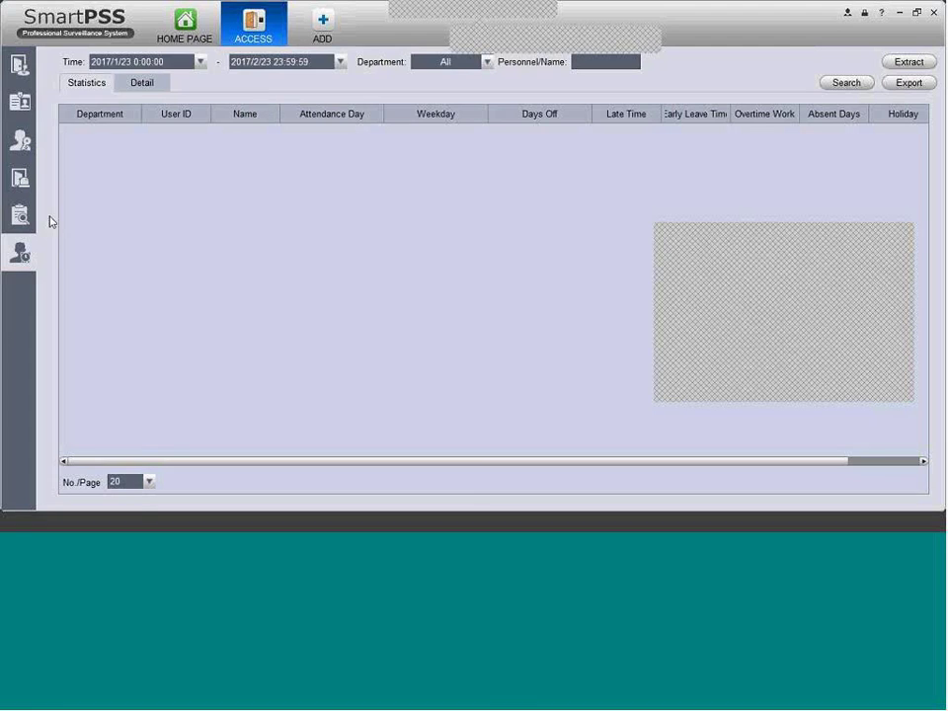
Step: Return to the access Console, and review the User list and the pages available under Access Control
mouse_move(35, 227)
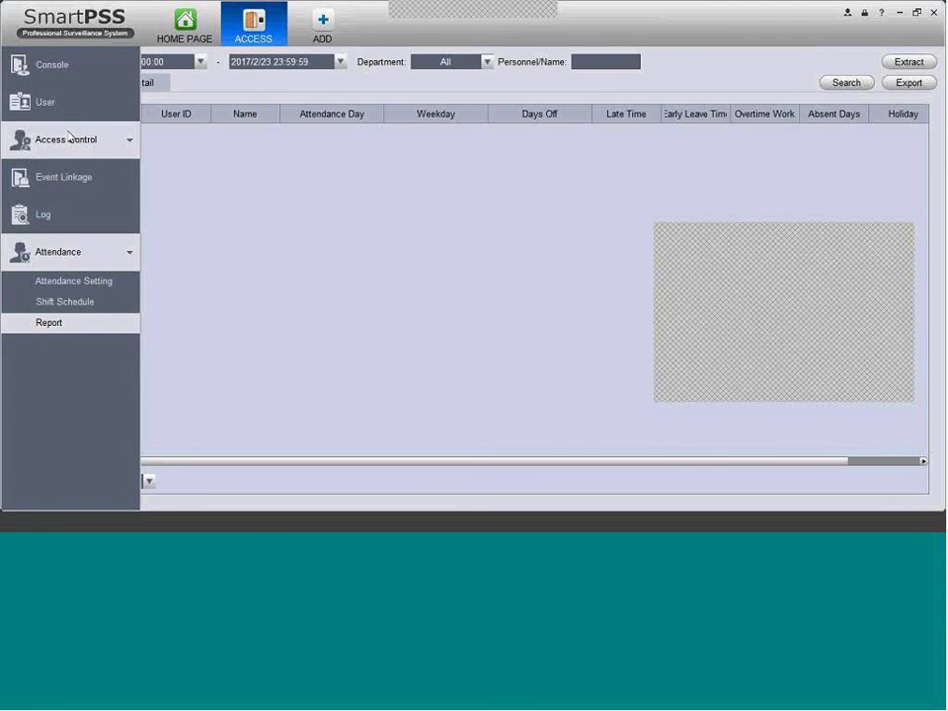
click(94, 79)
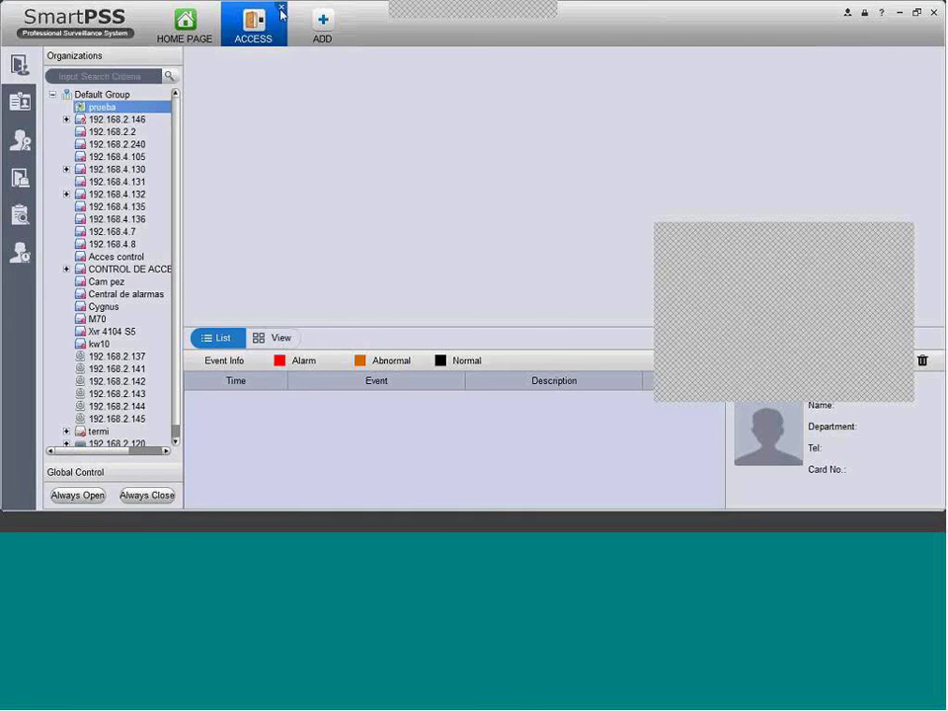
mouse_move(15, 71)
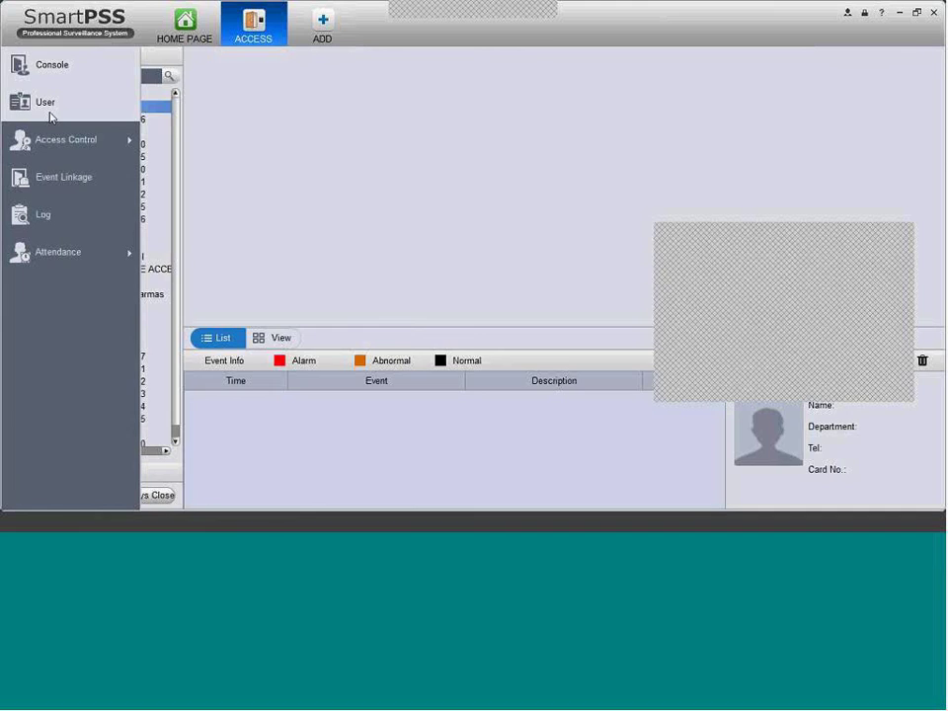
click(50, 115)
click(57, 150)
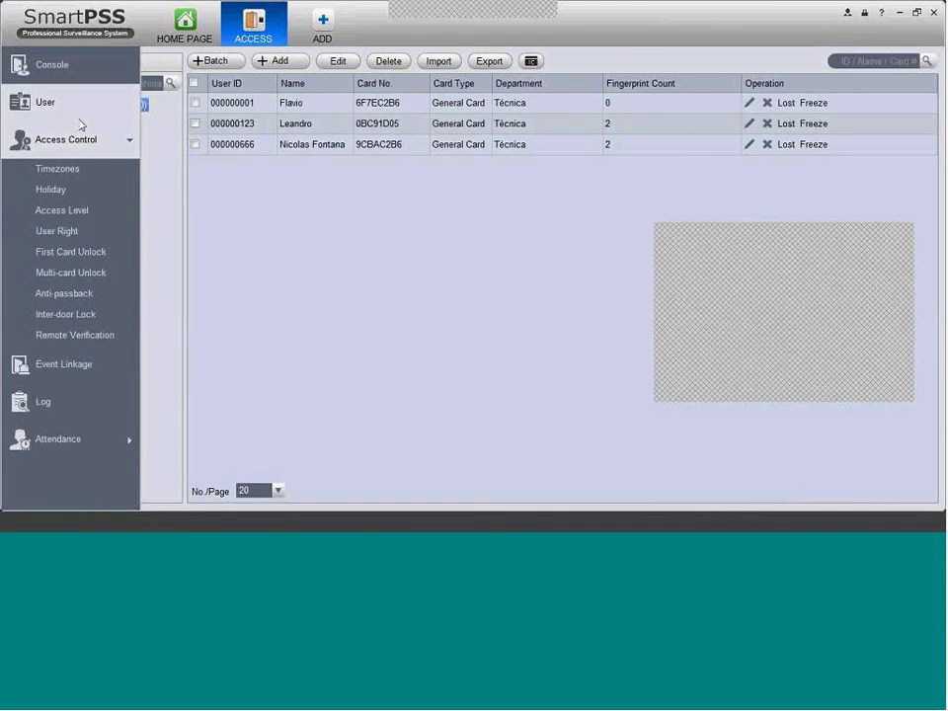
Step: Go back to the Console and close the Access module to return to the home page
click(106, 67)
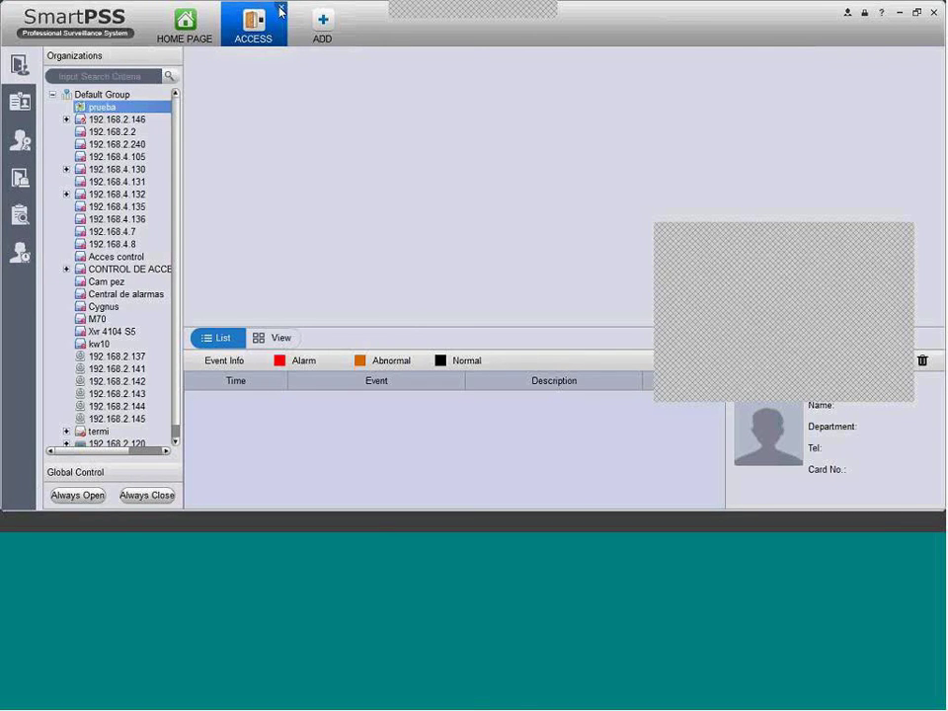
click(281, 10)
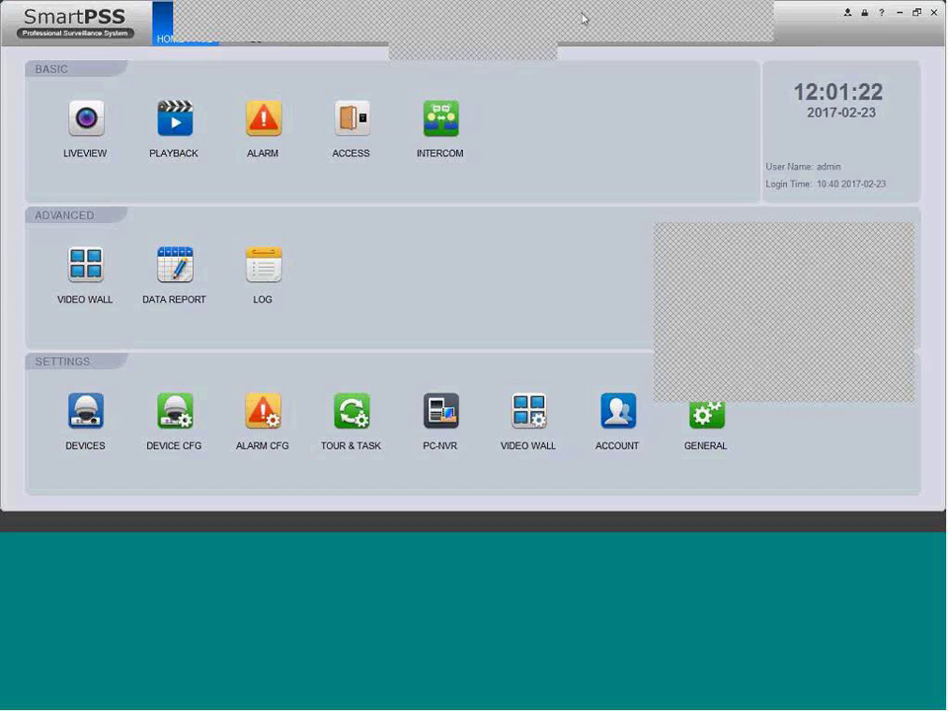